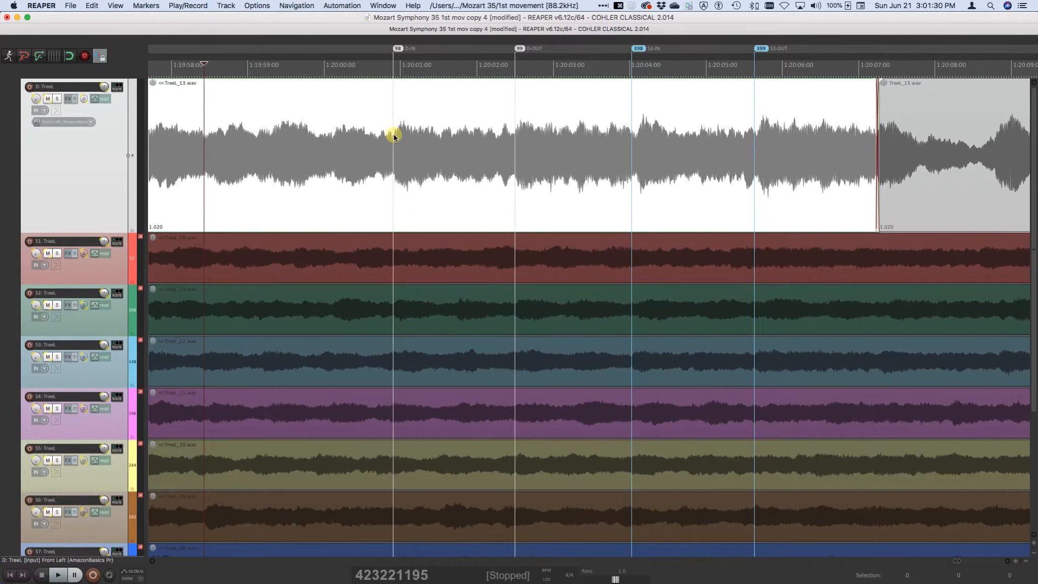
Set the time selection to the source range between S-IN and S-OUT, and to the destination range between D-IN and D-OUT
key("F8")
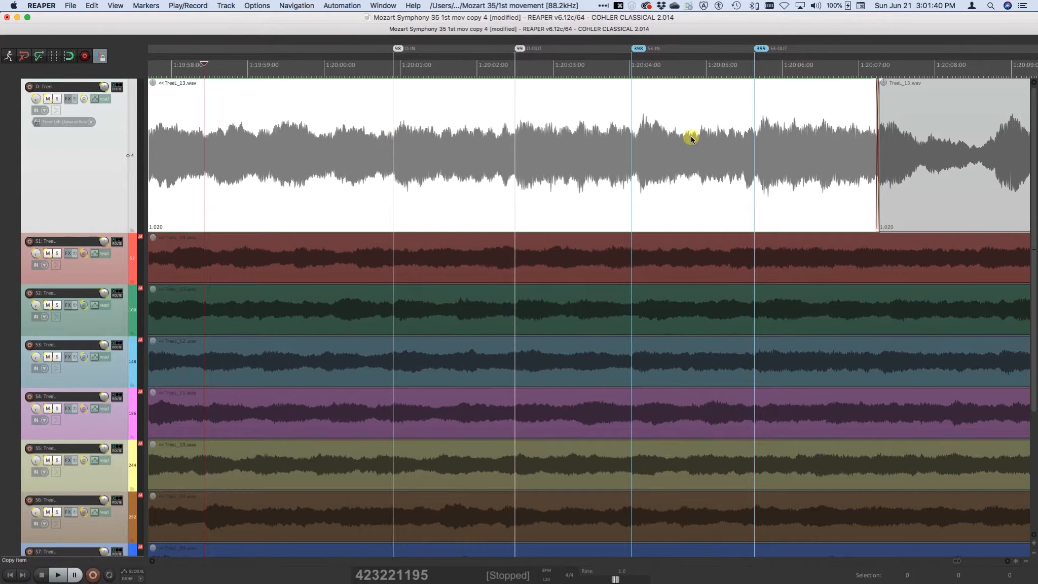
key("super+F8")
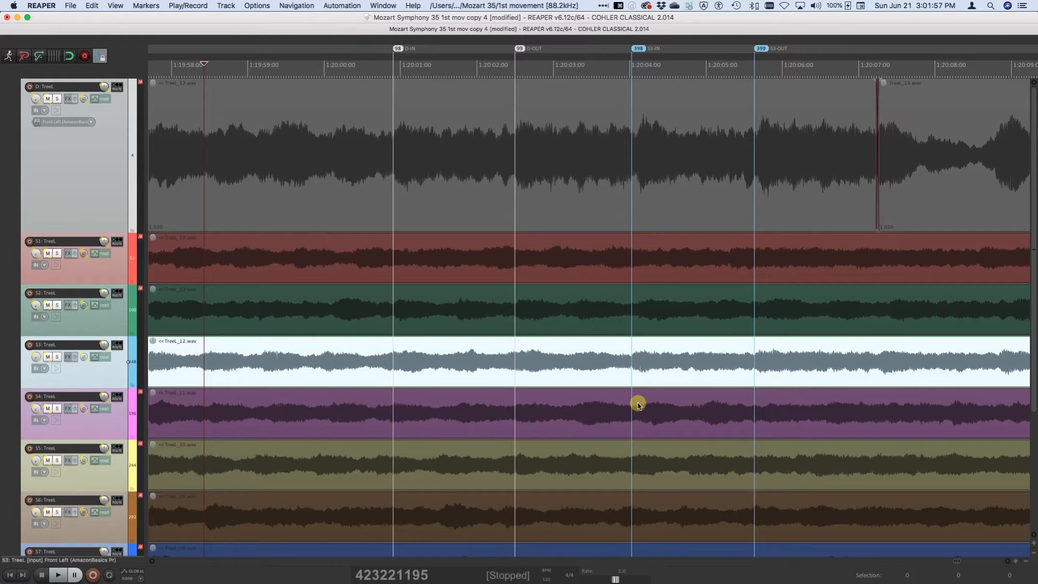
key("t")
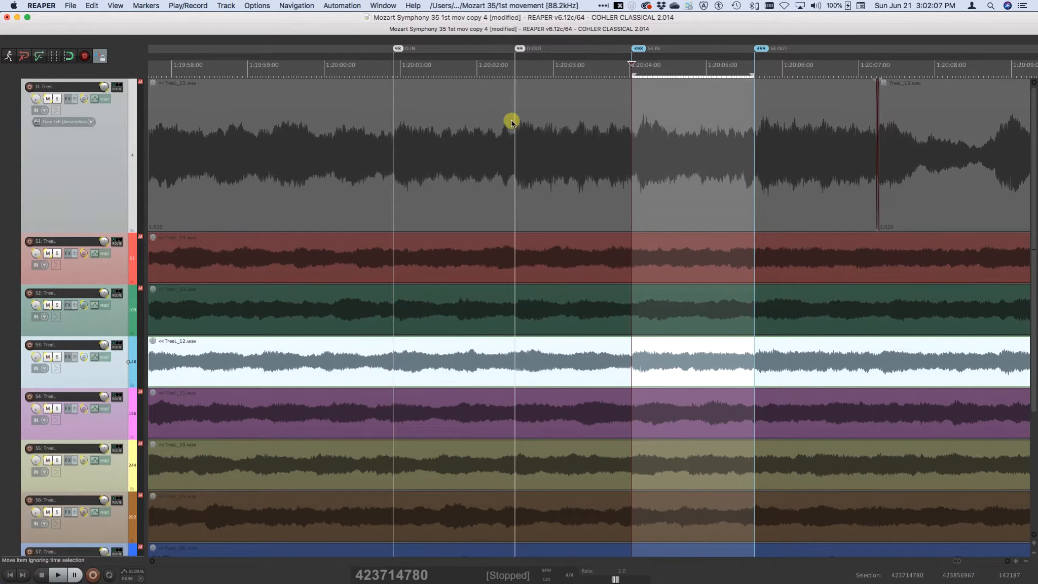
key("d")
key("shift+t")
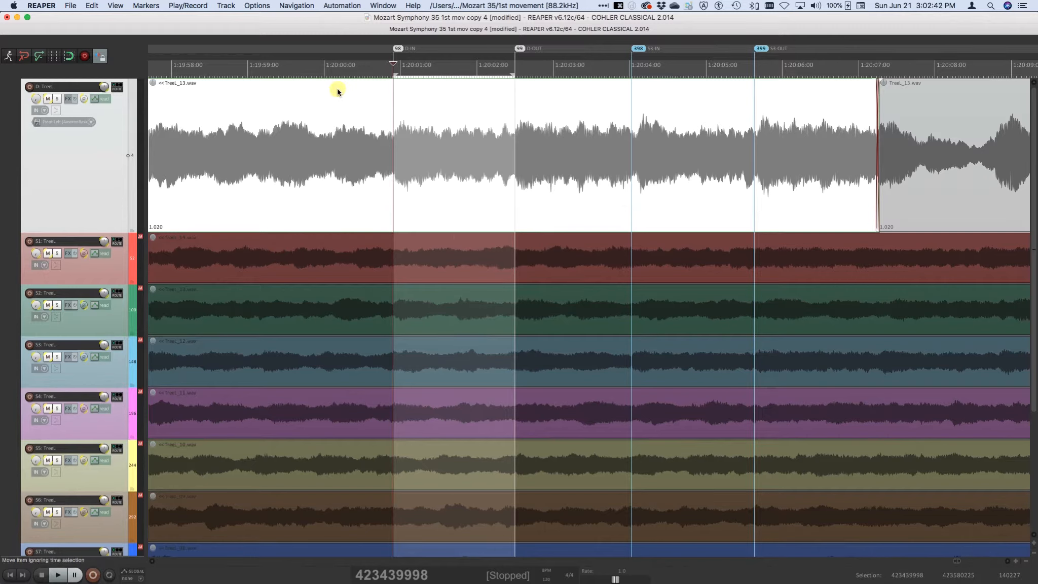
Undo the time selection over the destination range
left_click(325, 29)
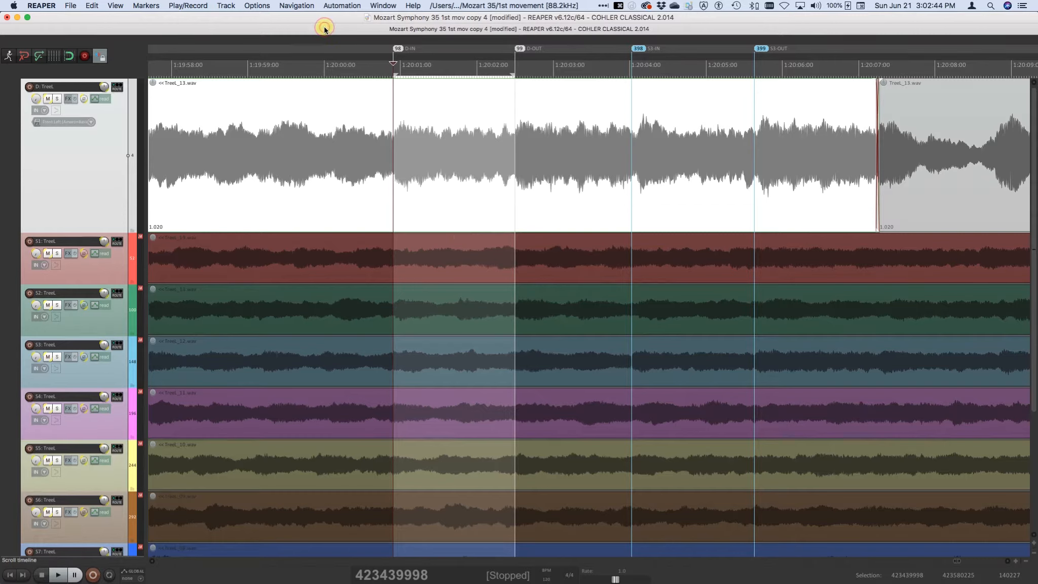
left_click(325, 28)
key("super+z")
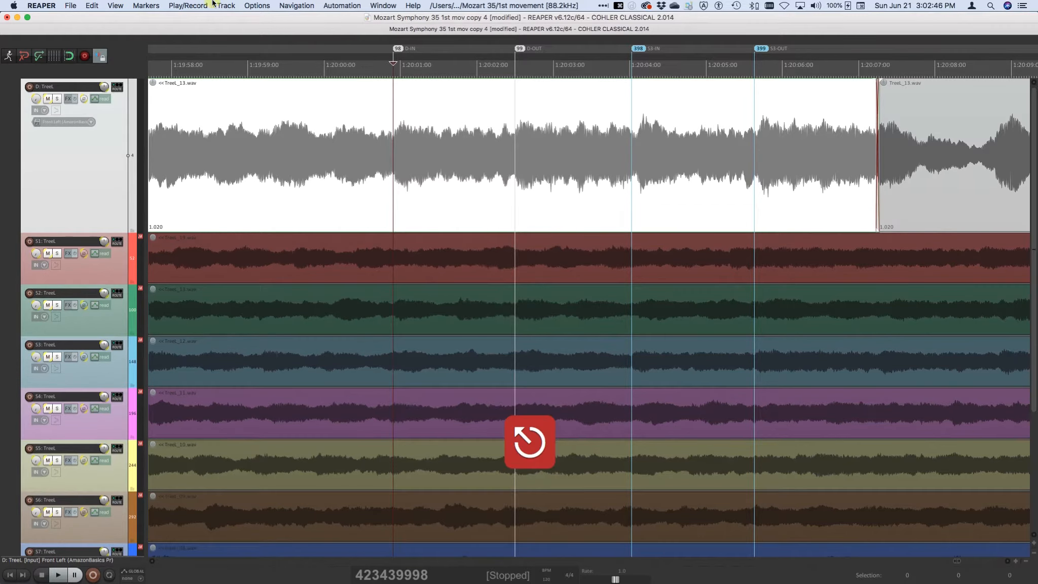
Try the source-destination edit with crossfade and rate change, and undo the time selection made between D-IN and D-OUT
left_click(90, 5)
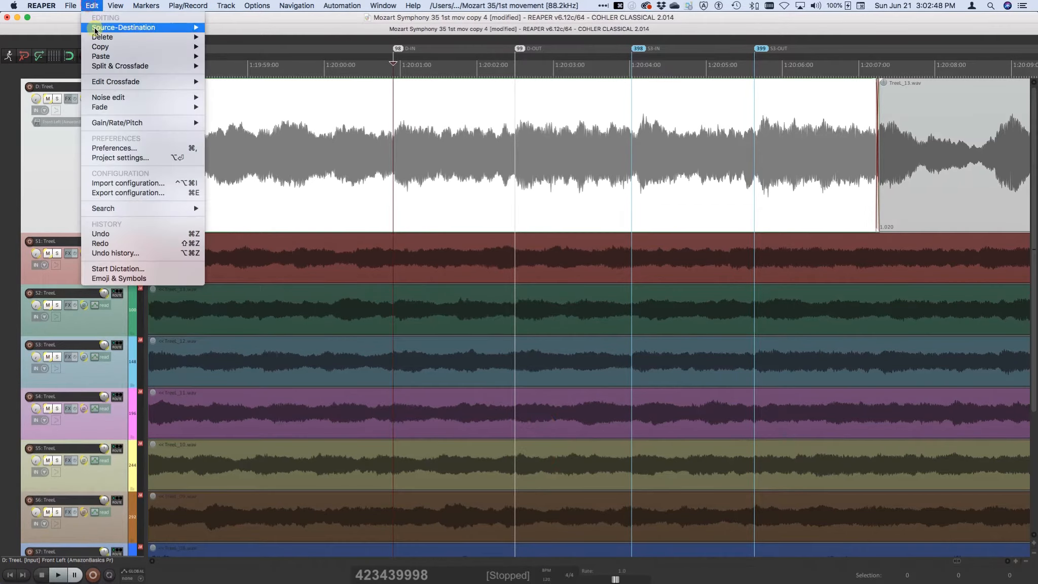
mouse_move(185, 26)
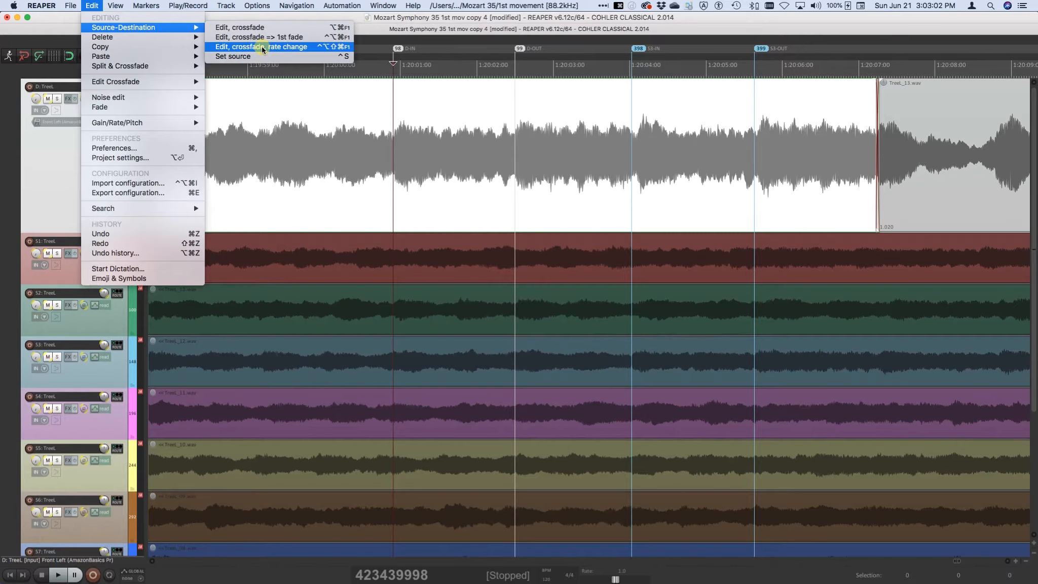
left_click(262, 46)
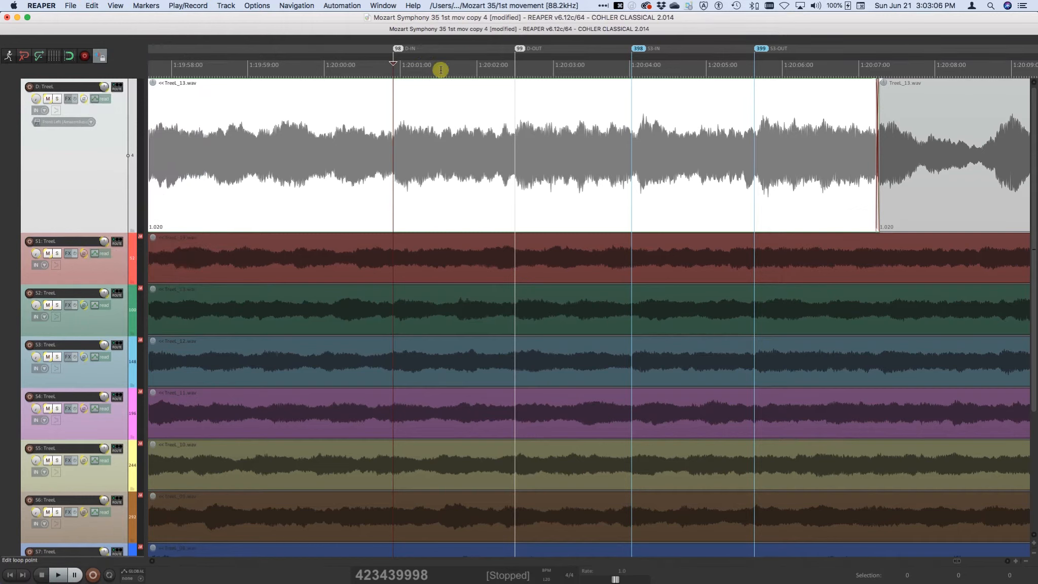
key("t")
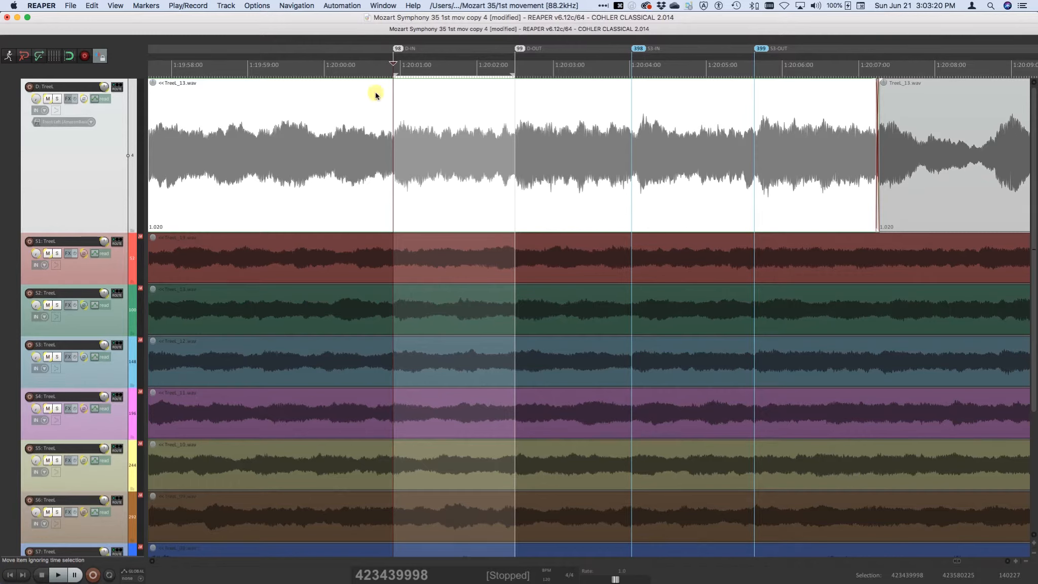
key("super+z")
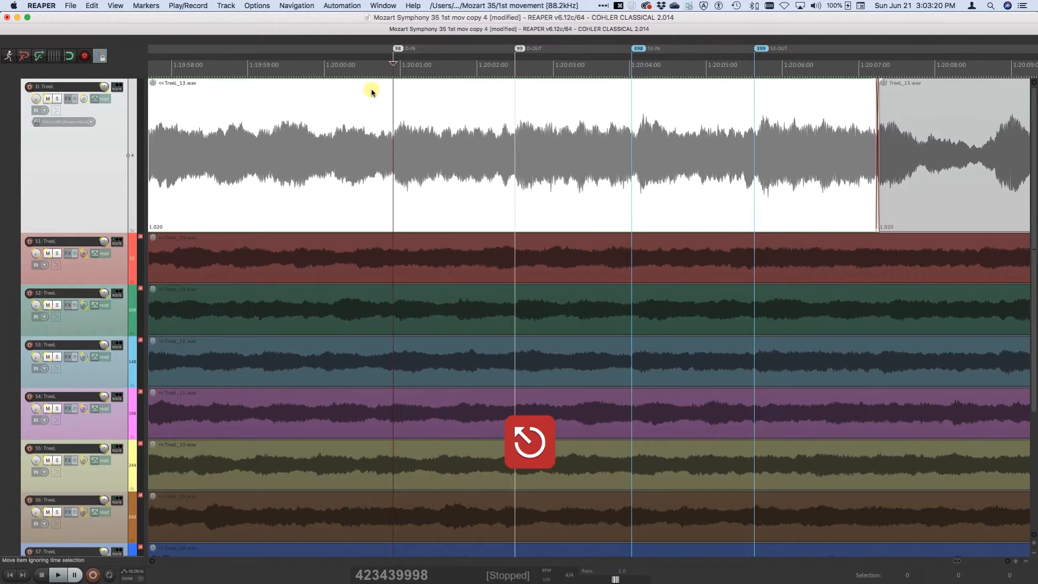
Replace the audio between D-IN and D-OUT using the source-destination edit with crossfade and rate change, and save the project
left_click(93, 5)
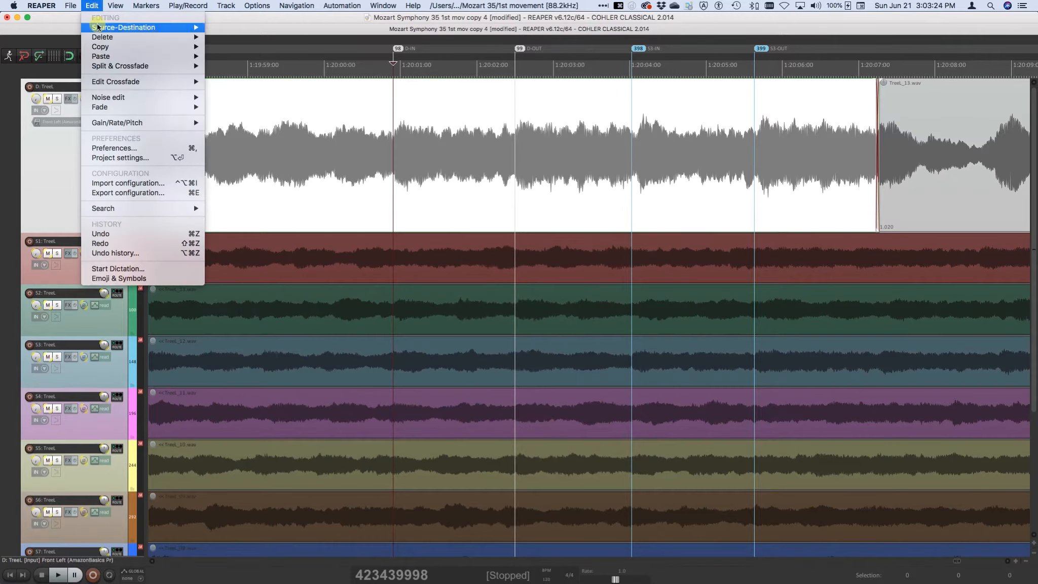
mouse_move(112, 28)
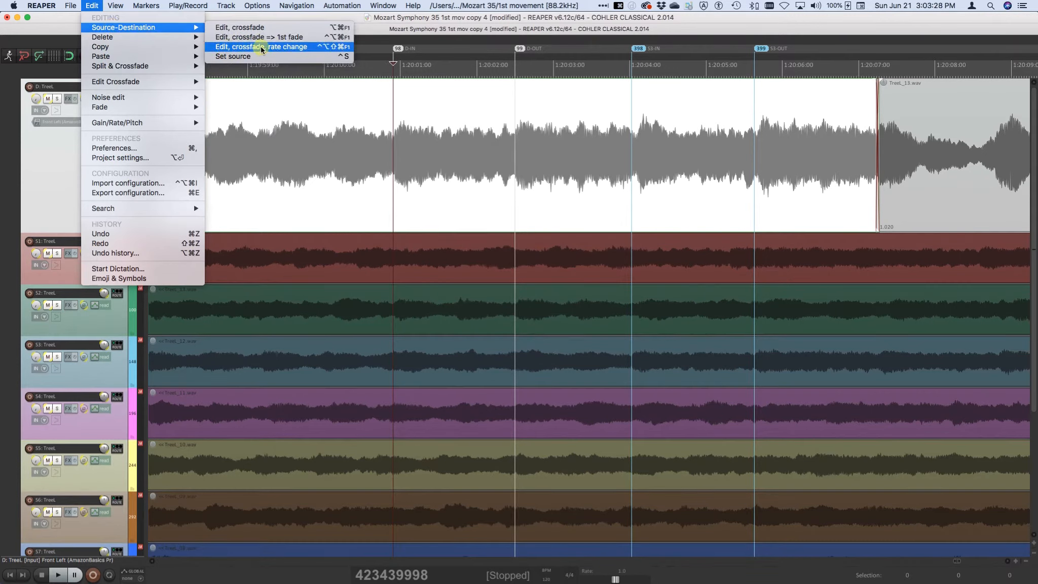
left_click(261, 47)
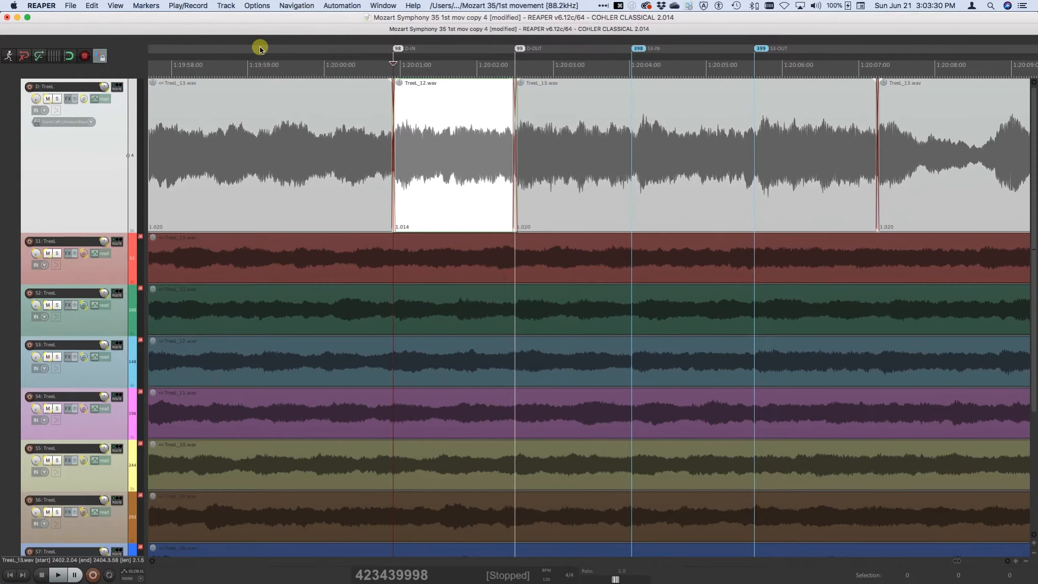
key("super+s")
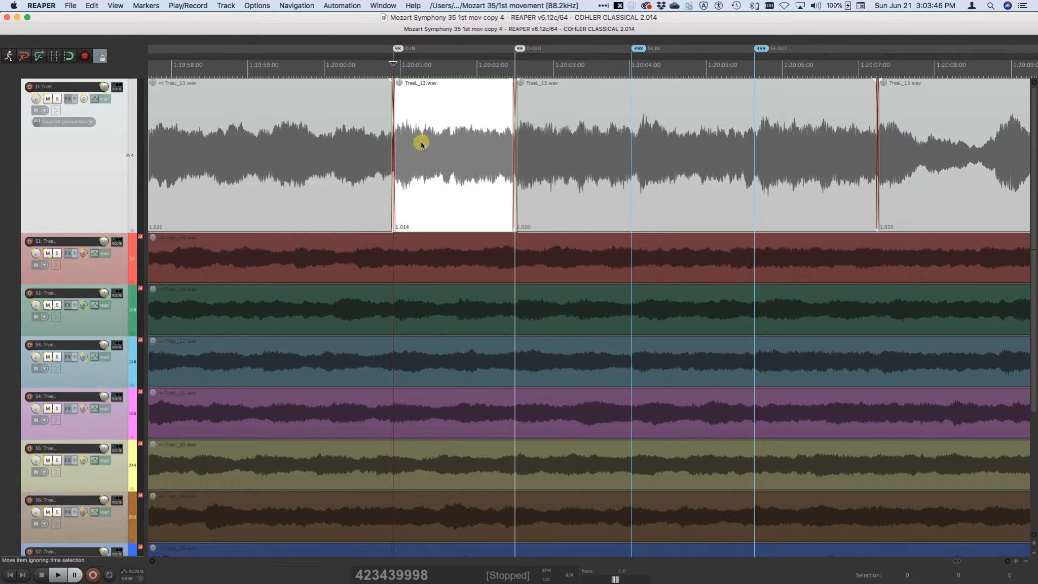
Set the time selection to the inserted item's range on the destination track, and undo it
key("shift")
key("t")
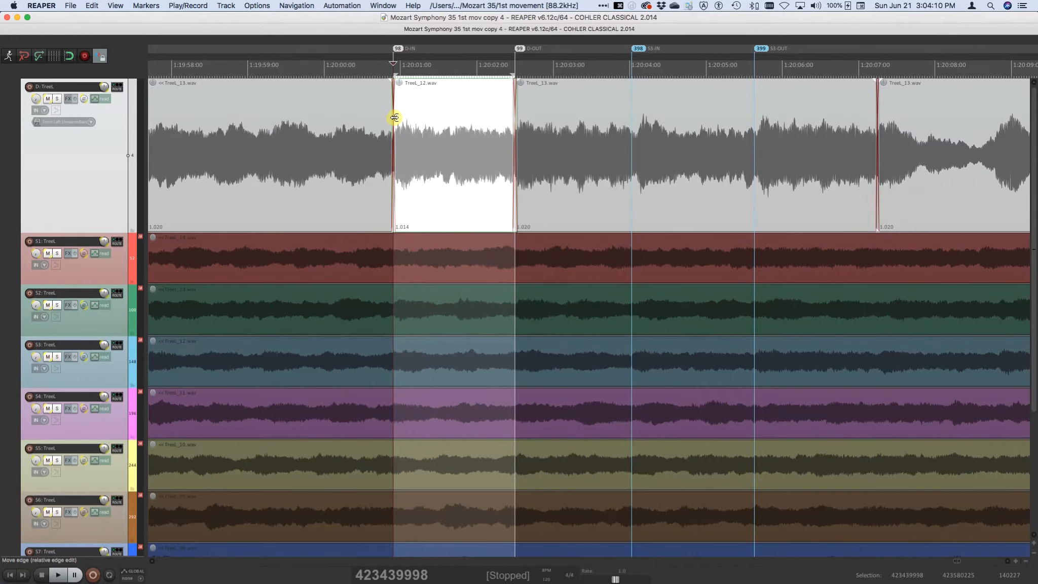
key("super+z")
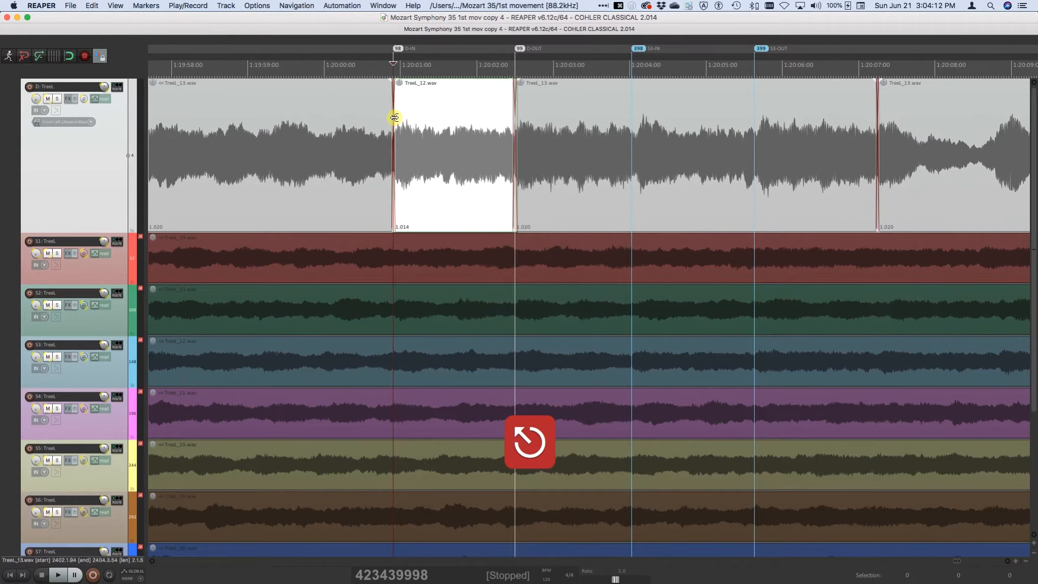
Shift and widen the crossfade at the start of the inserted TreeL_12.wav item, and undo the last adjustment
key("f")
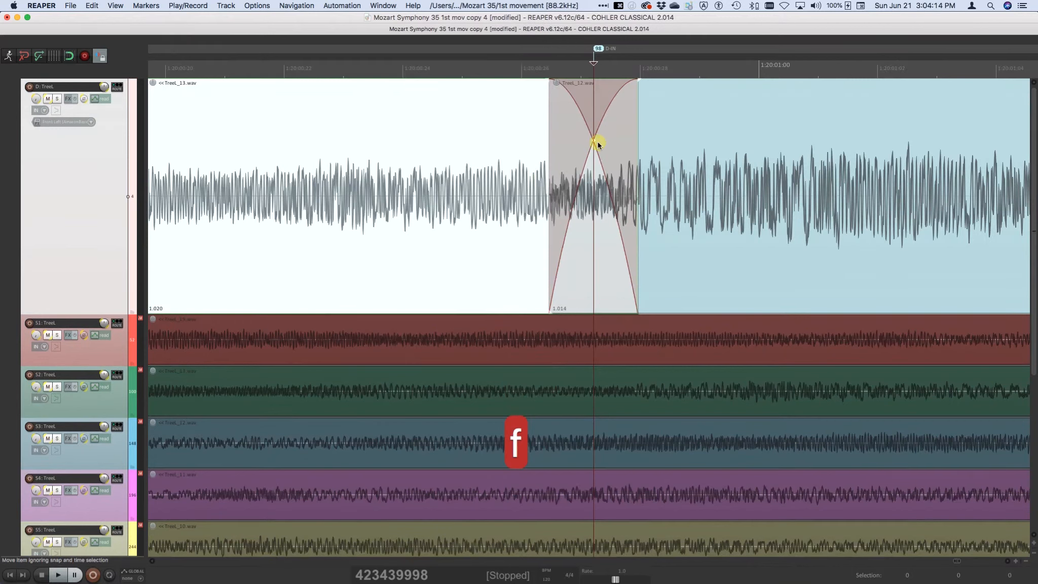
left_click_drag(591, 139, 584, 177)
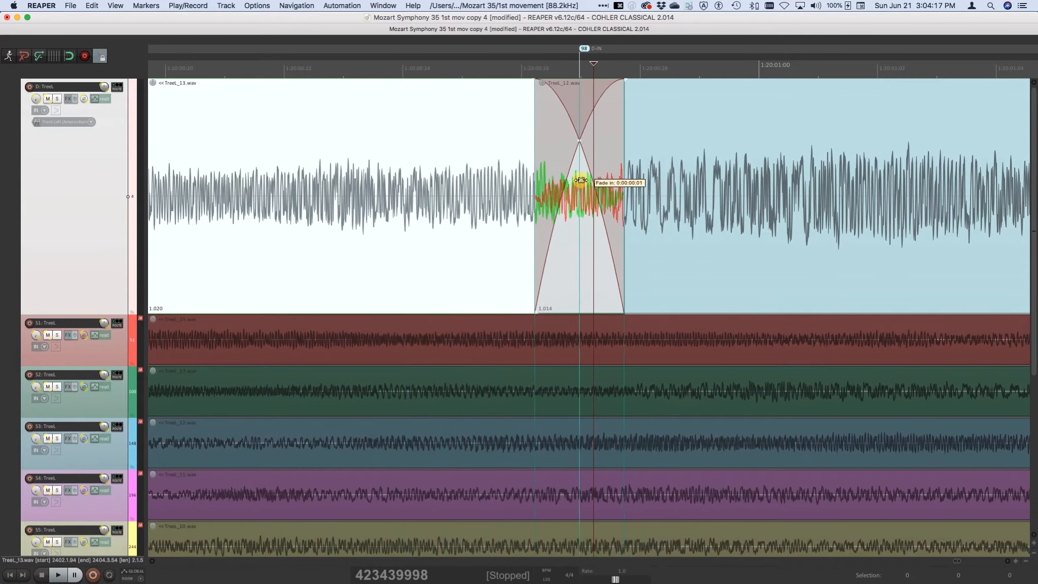
left_click_drag(586, 139, 609, 149)
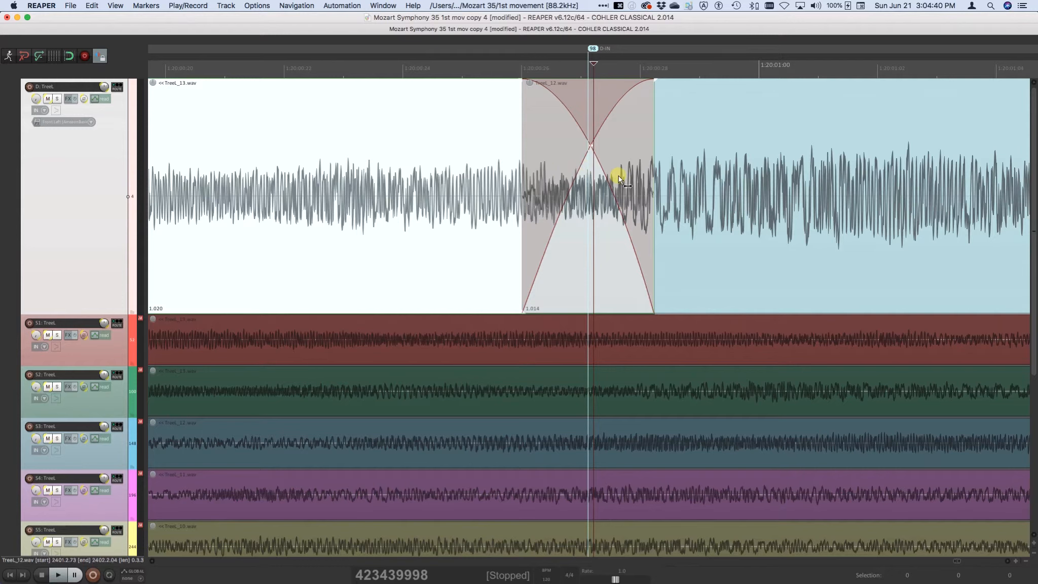
key("super+z")
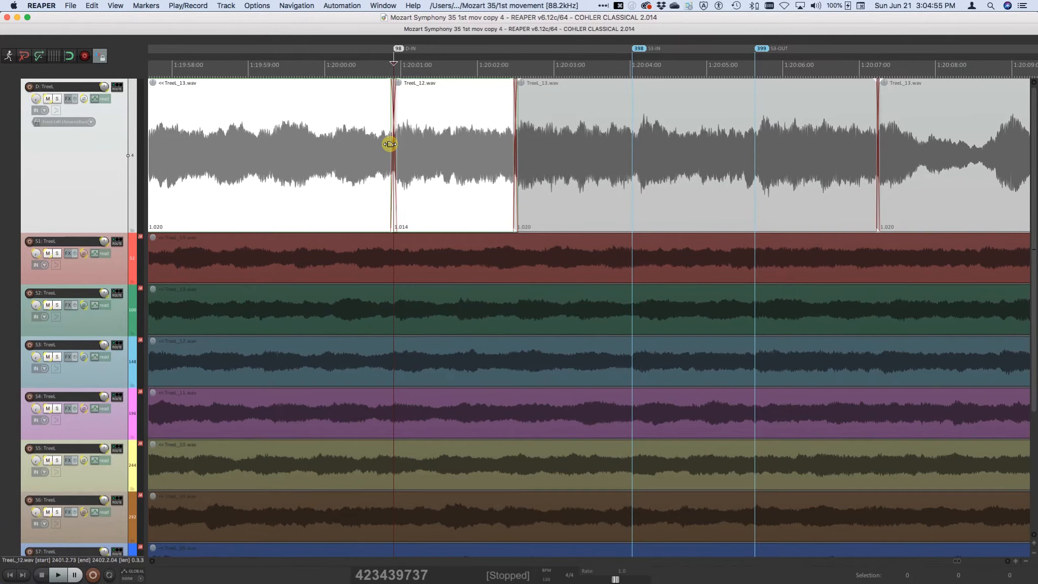
Audition the destination track's TreeL_16.wav item from just before 1:21:40 to find an edit point
scroll(390, 143, "down", 6)
scroll(389, 144, "right", 10)
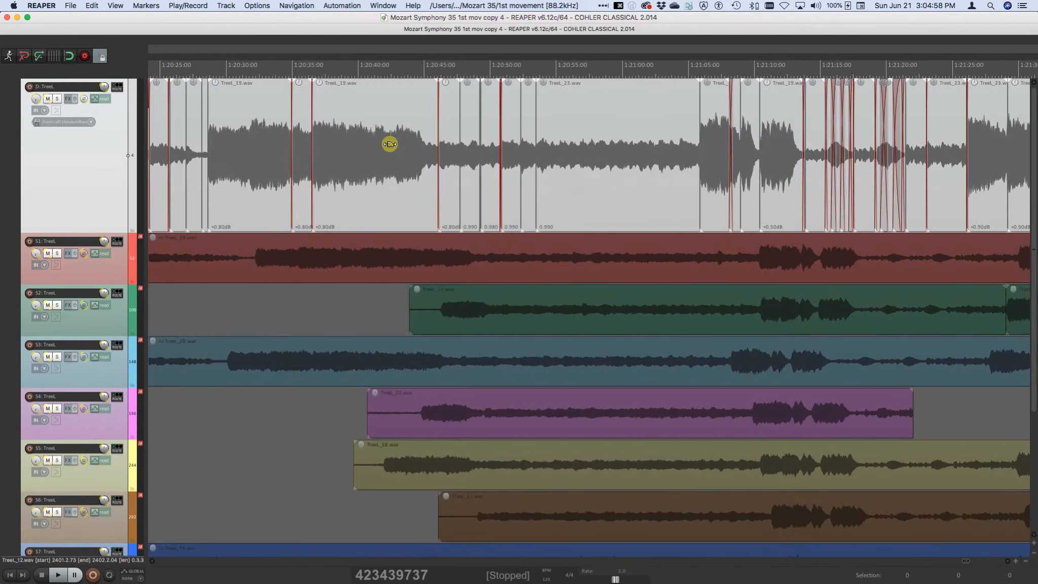
scroll(390, 143, "right", 5)
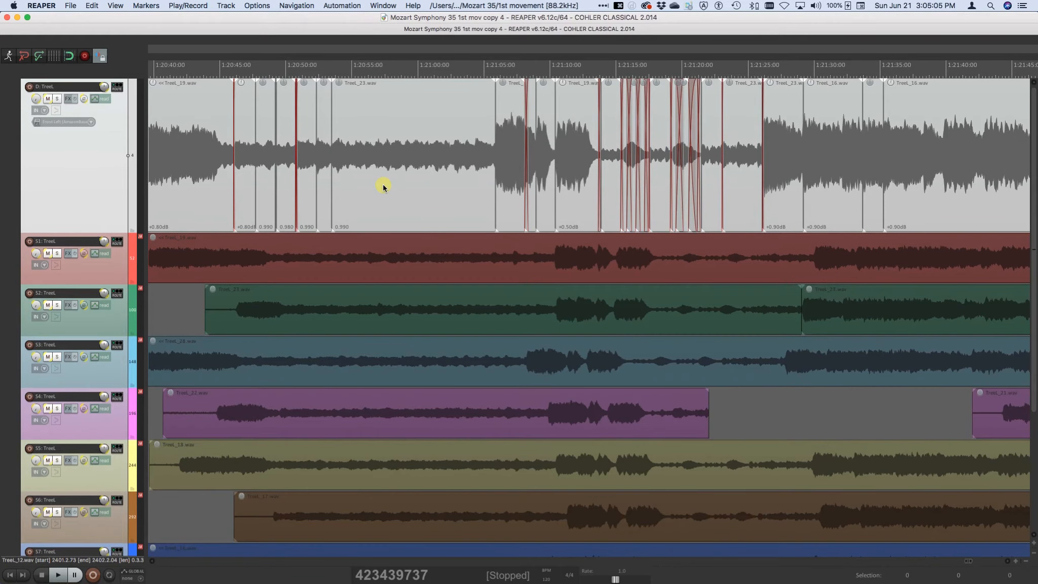
scroll(508, 192, "right", 5)
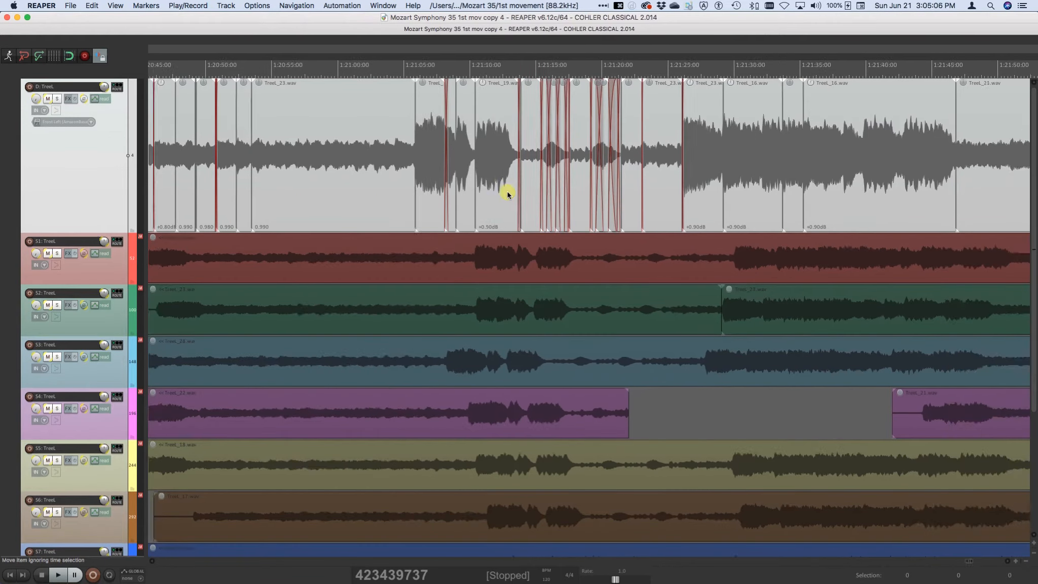
scroll(507, 193, "right", 2)
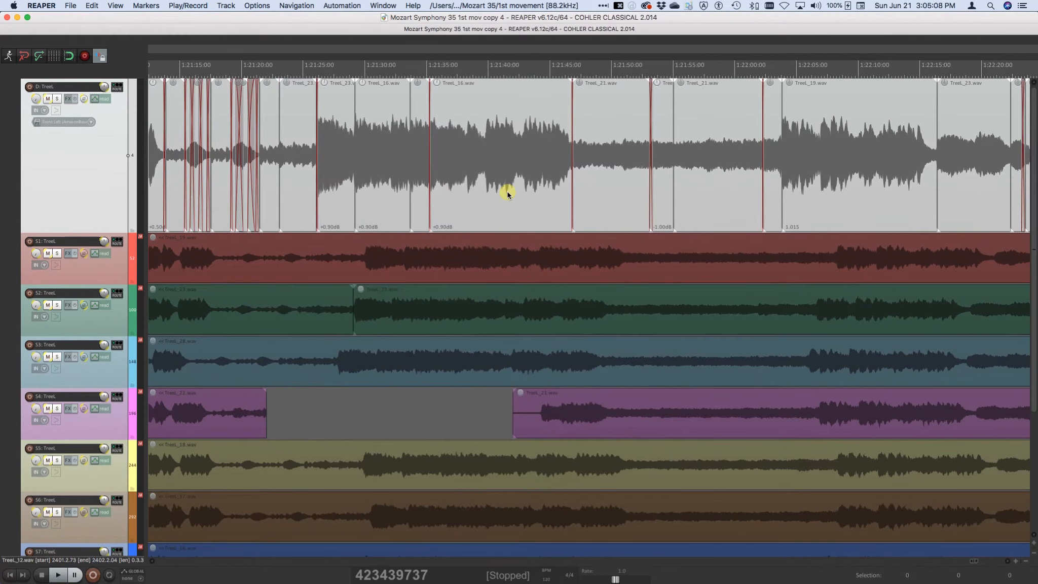
scroll(480, 177, "up", 3)
scroll(479, 176, "up", 4)
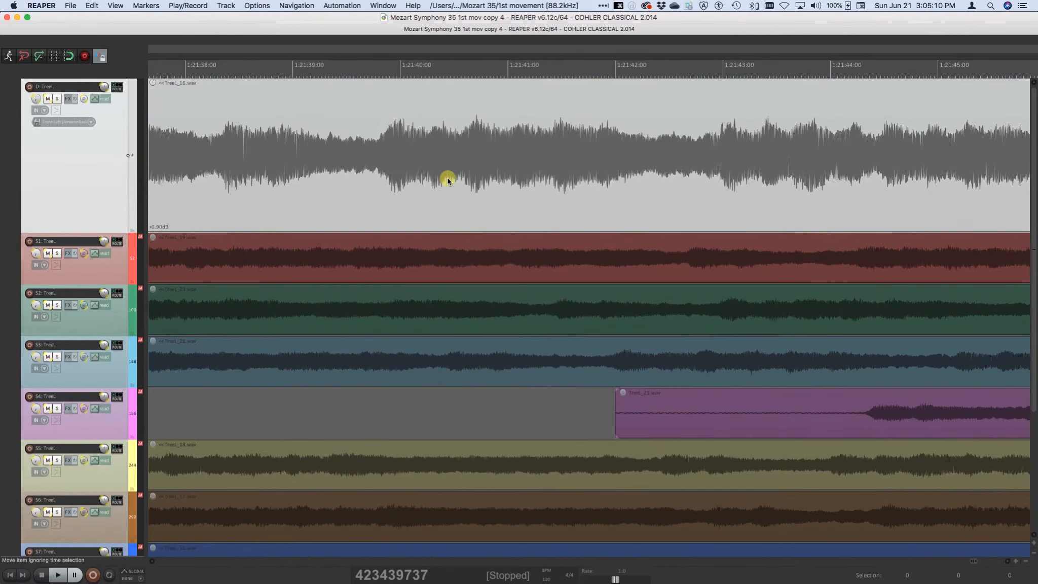
left_click(378, 177)
key("space")
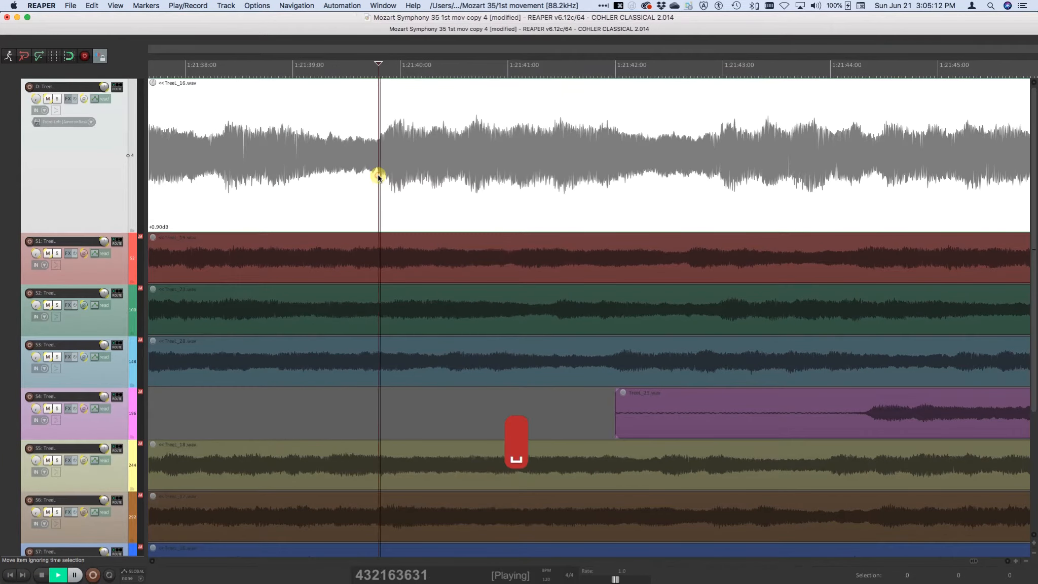
key("space")
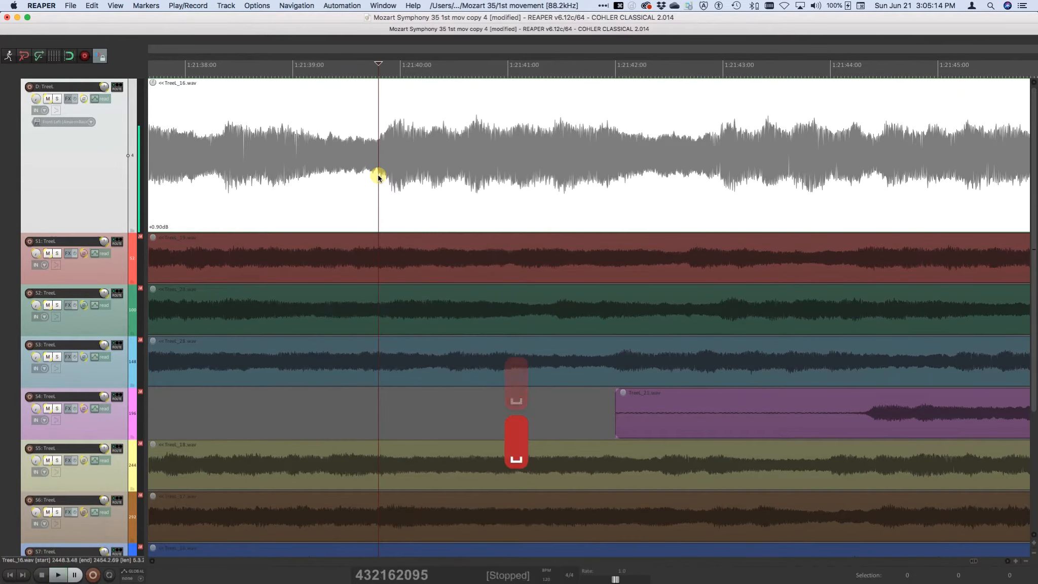
key("space")
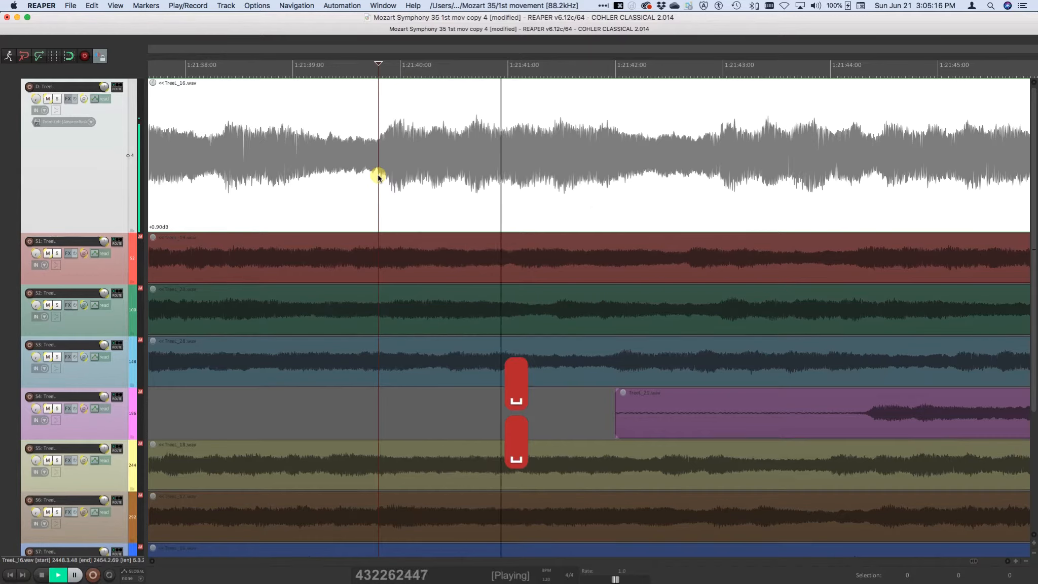
key("space")
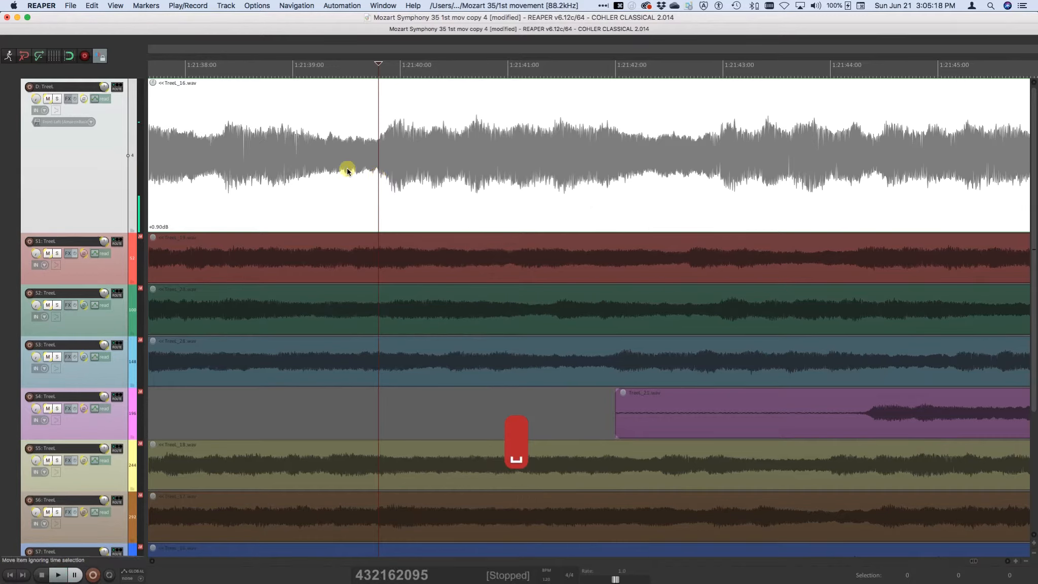
Place the destination-in marker at the note onset just after 1:21:38 in TreeL_16.wav, and audition from it
left_click(216, 176)
key("space")
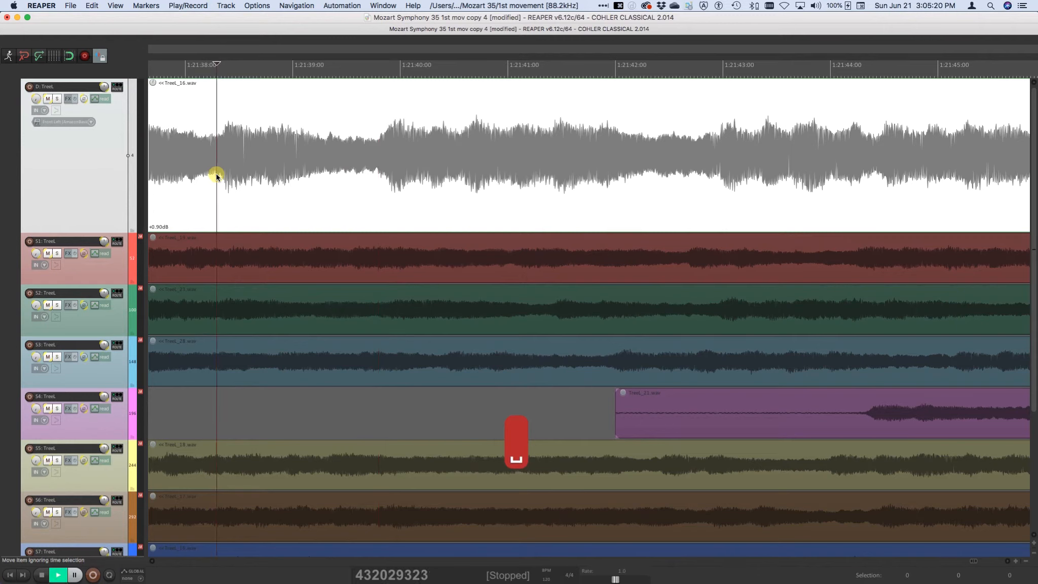
key("space")
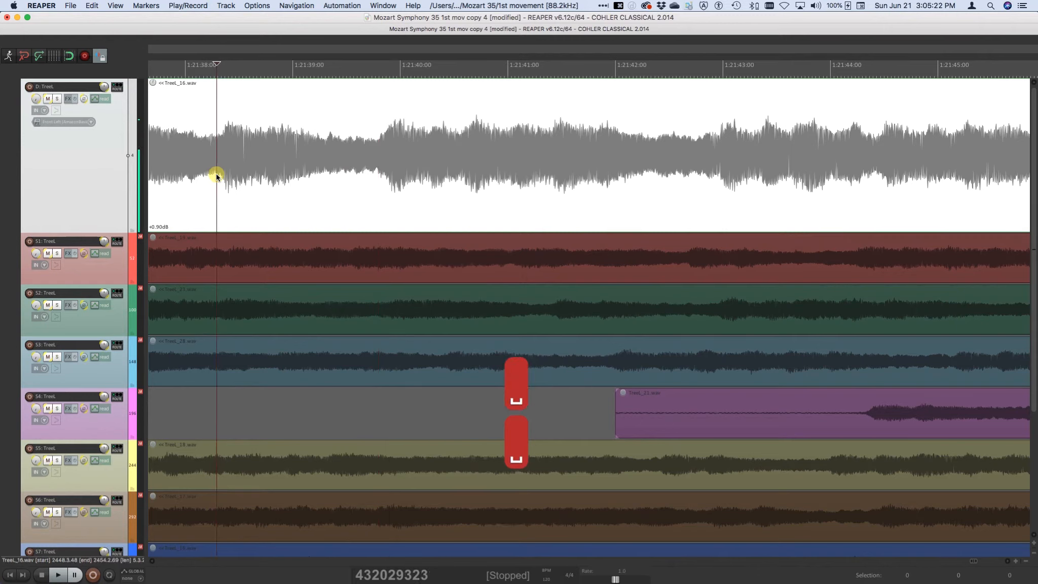
left_click(220, 143)
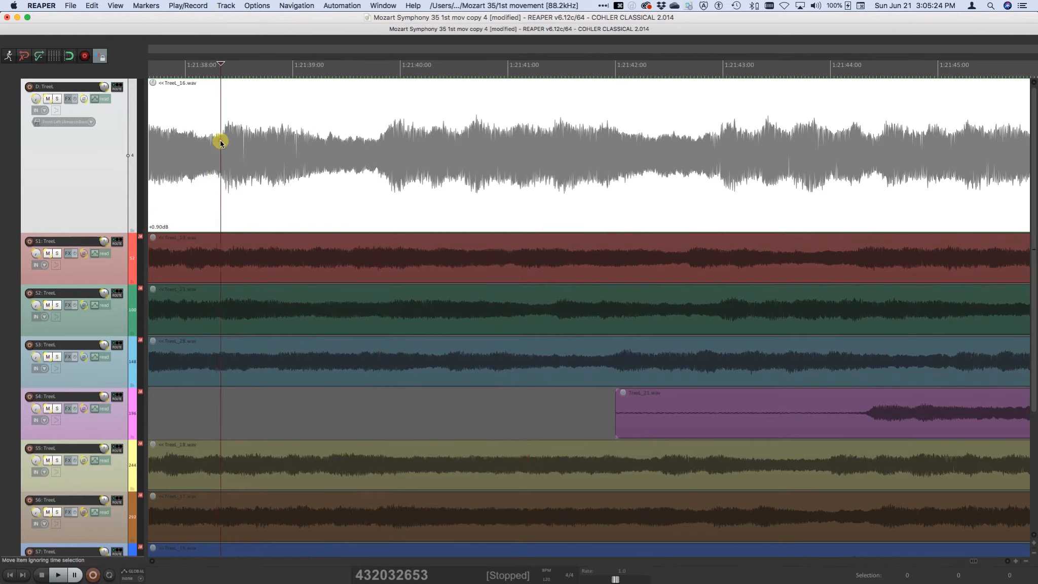
key("bracketleft")
key("space")
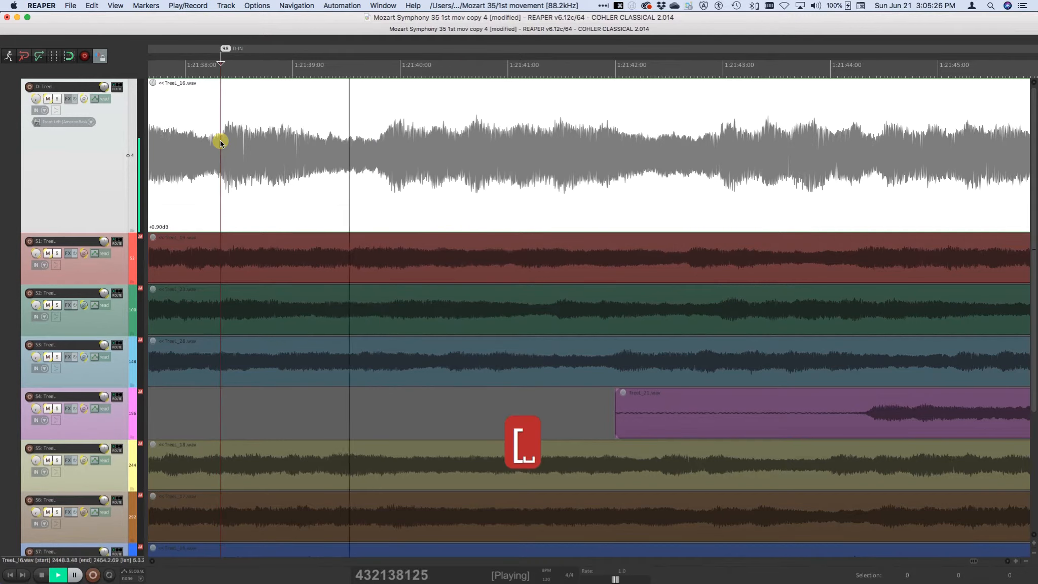
key("space")
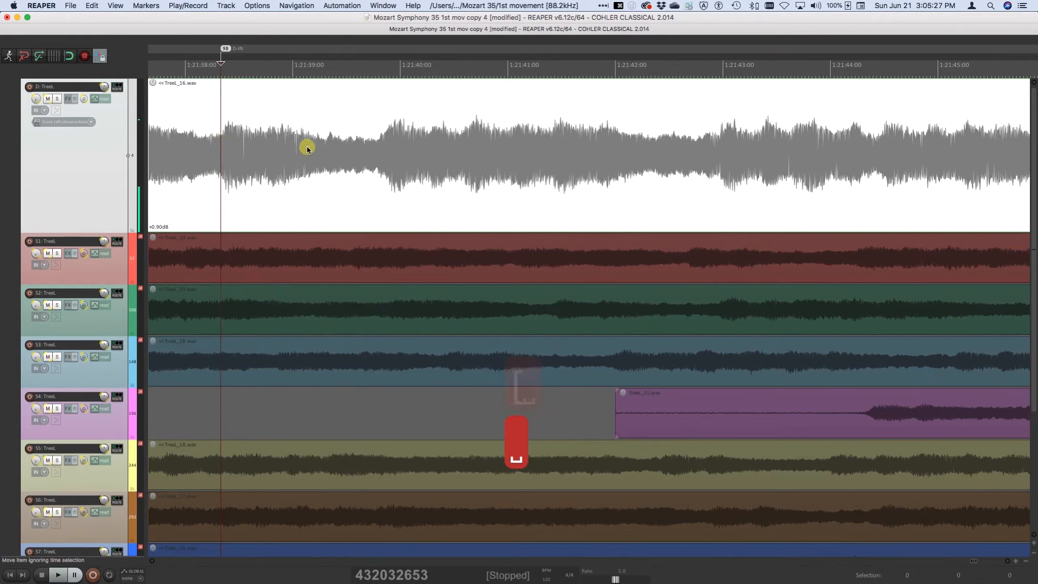
Place the destination-out marker at the note onset about 1:21:39.8 in TreeL_16.wav, and audition from it
left_click(378, 139)
key("bracketright")
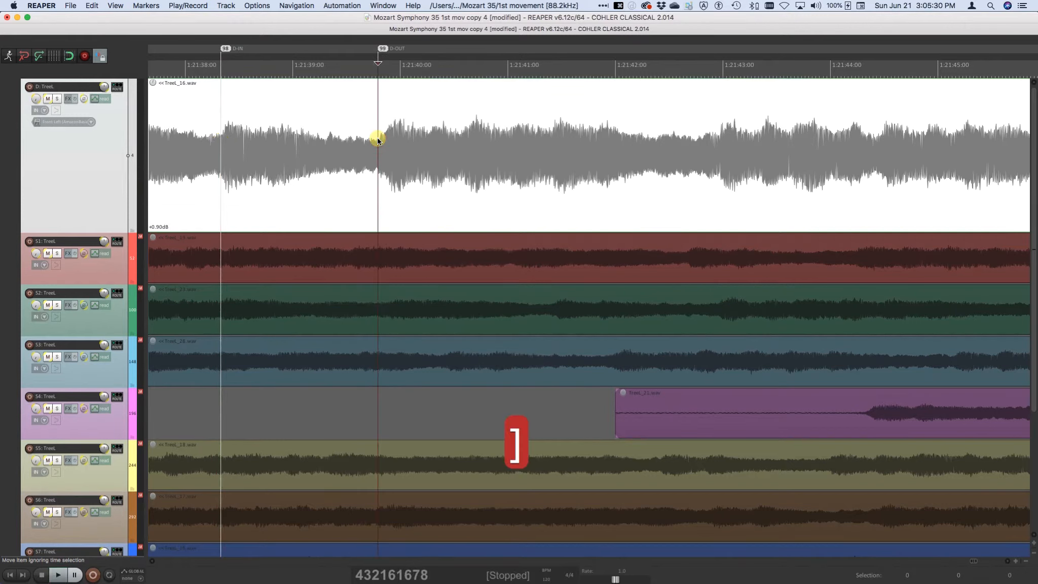
key("space")
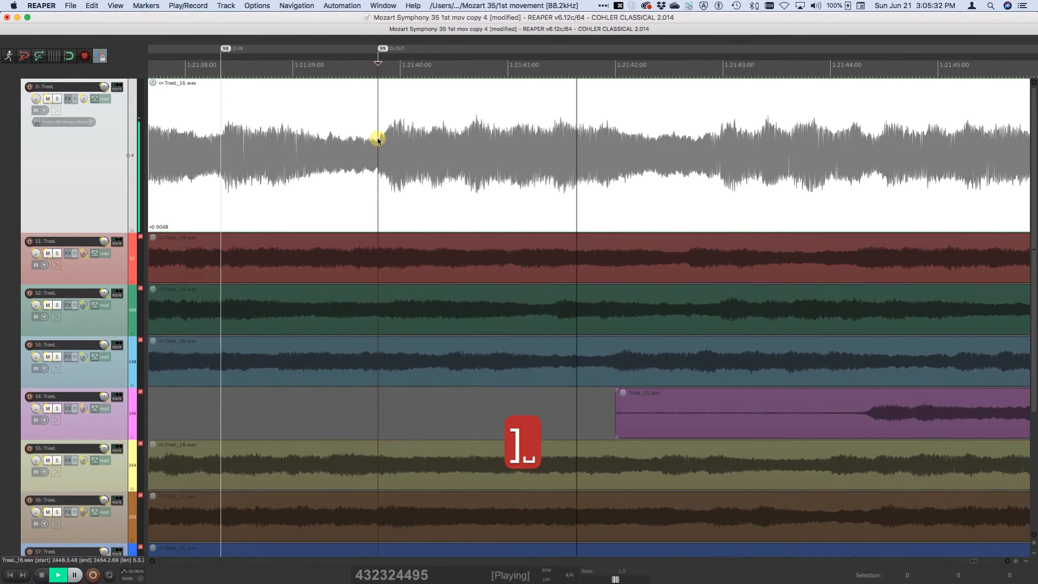
key("space")
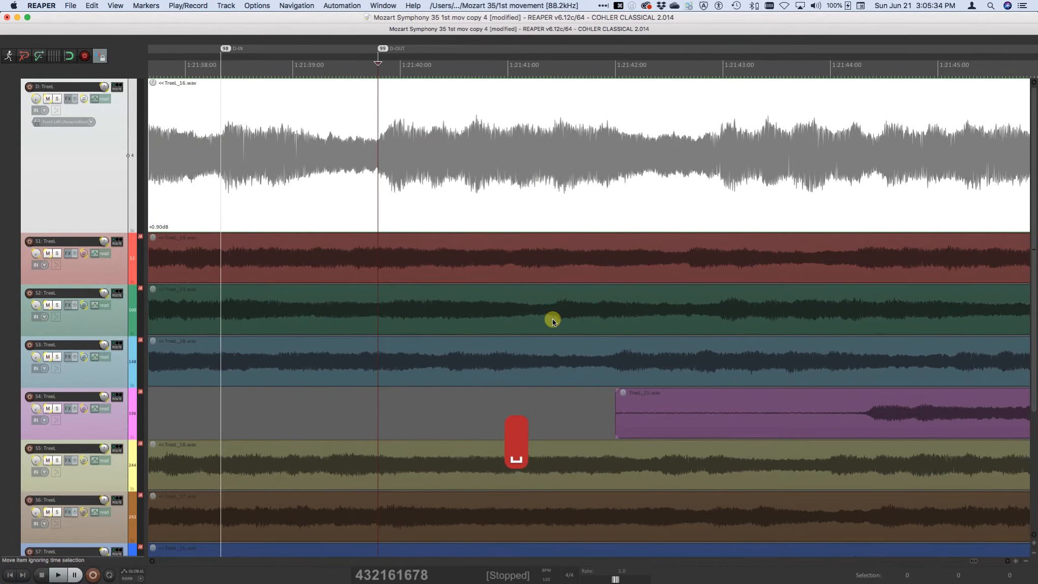
Place S2's source-in marker at about 1:21:41.4 in TreeL_23.wav after auditioning it, and its source-out marker at about 1:21:42.96
left_click(555, 319)
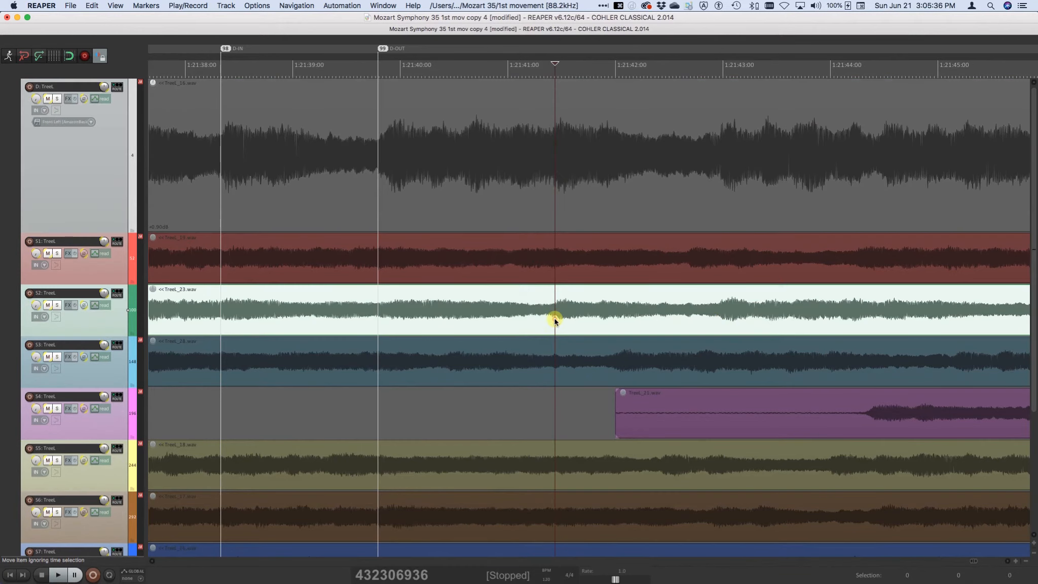
key("space")
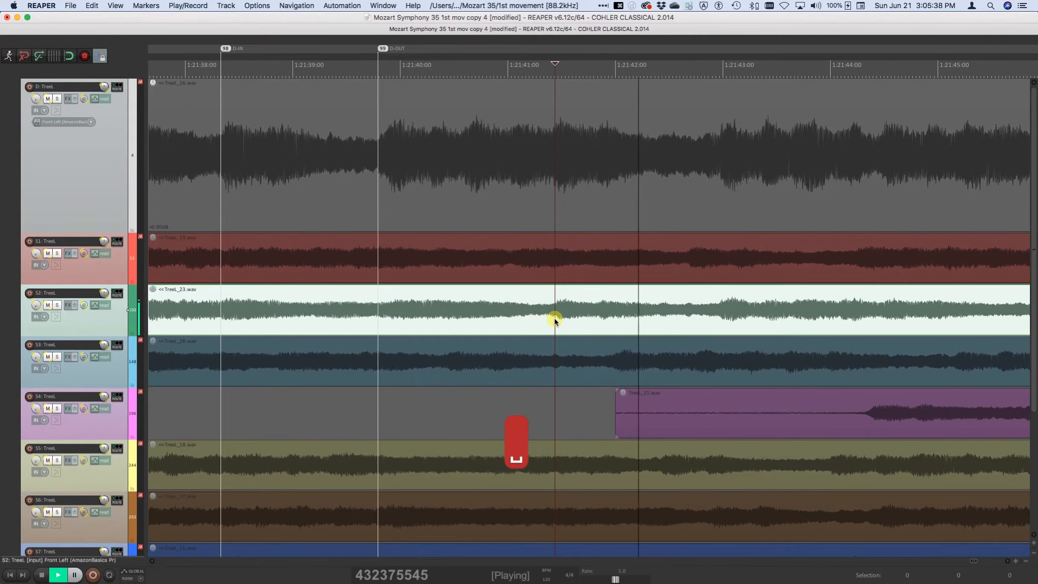
key("space")
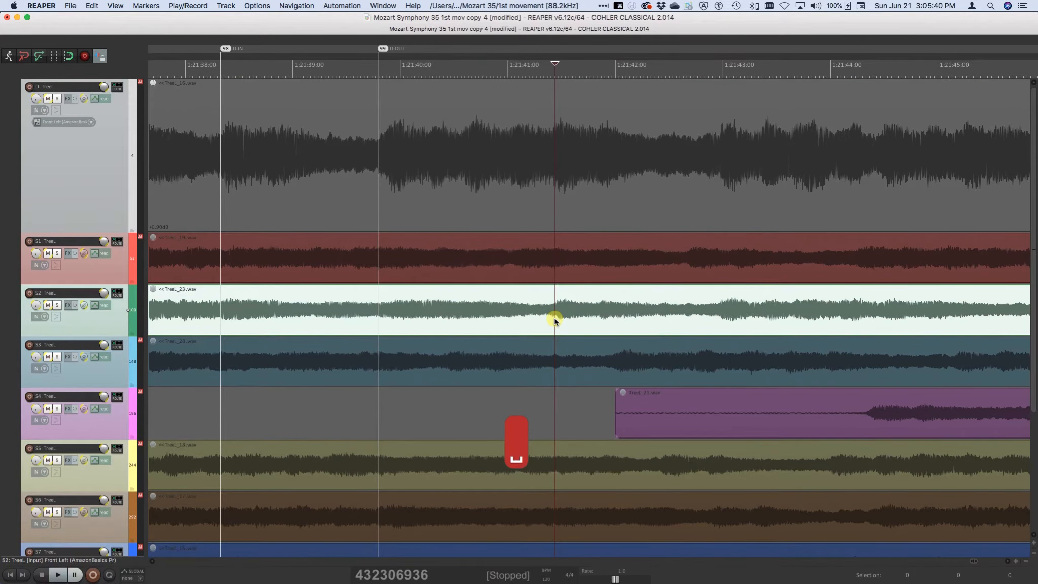
key("bracketleft")
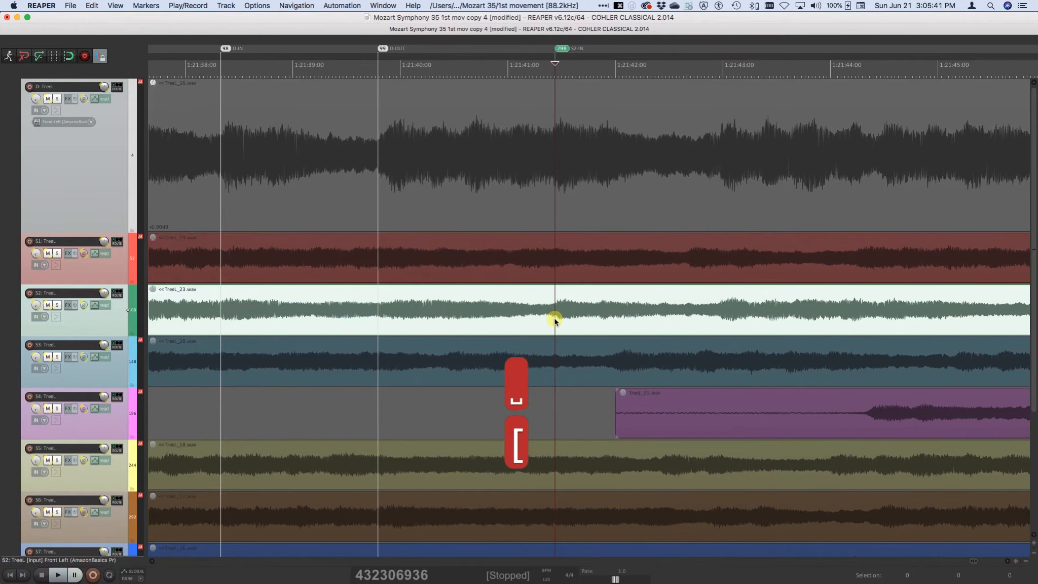
left_click(719, 317)
key("bracketright")
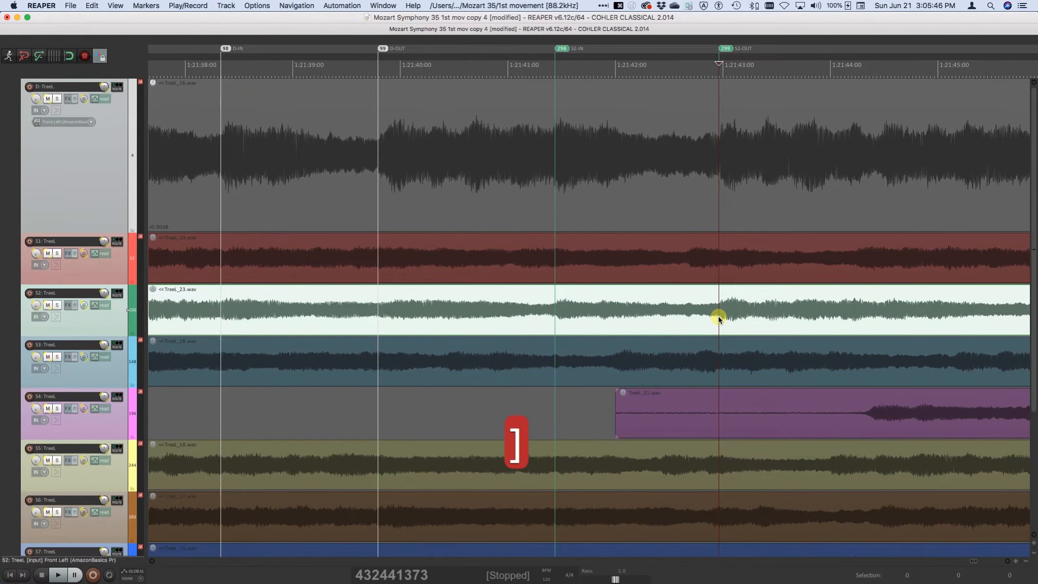
Audition the destination range and S2's source range between their markers, and return to the source-in marker
key("F8")
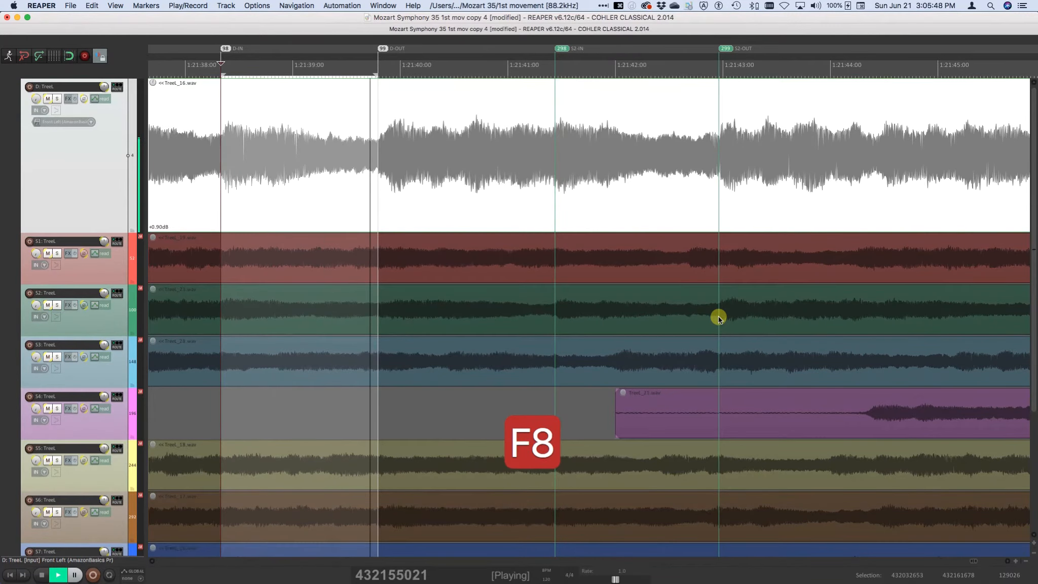
key("super+F8")
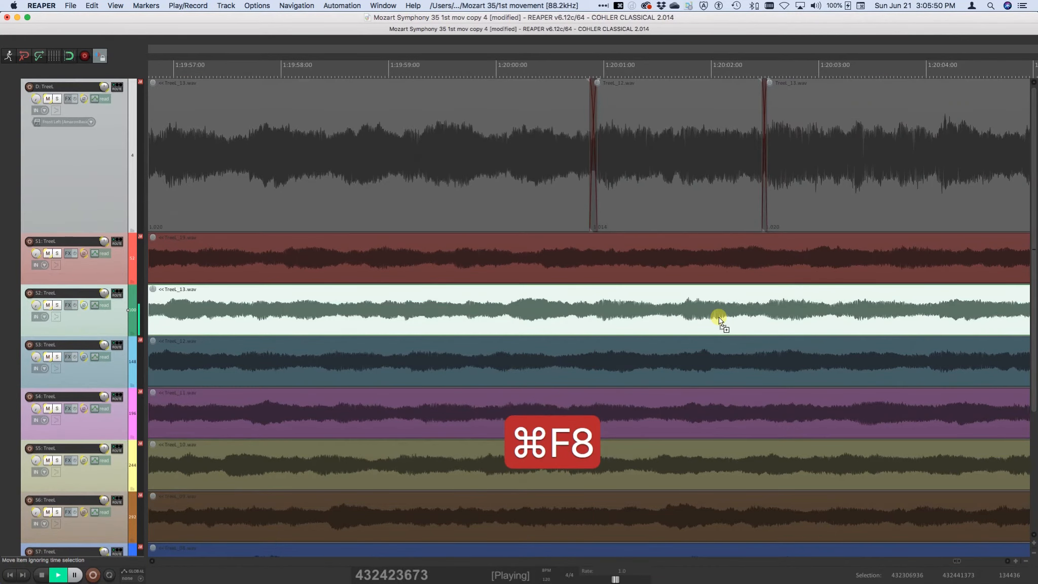
key("space")
key("shift+bracketleft")
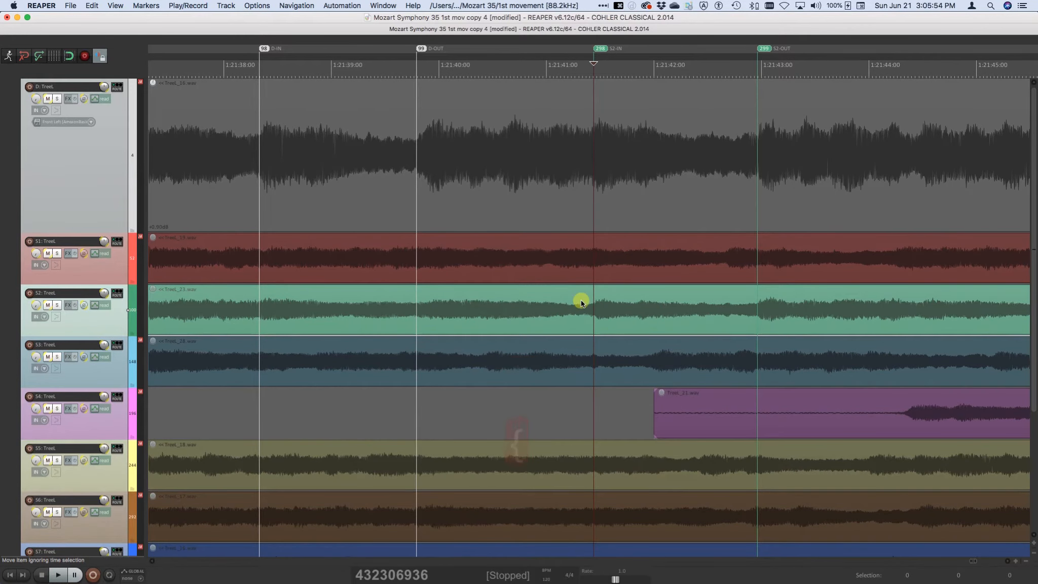
Compare the lengths of S2's source range and the destination range by making each the time selection in turn
left_click(557, 307)
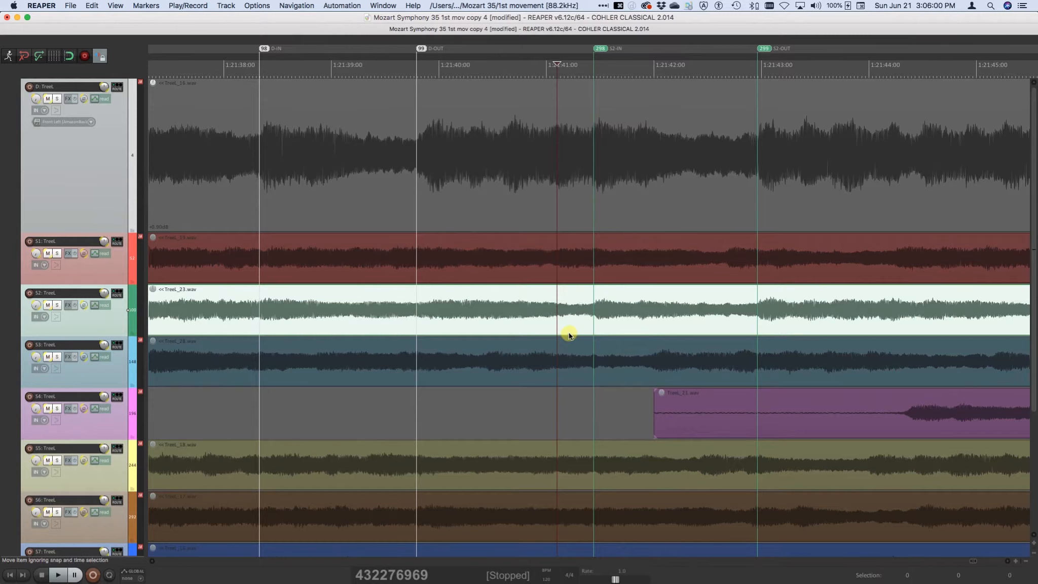
key("t")
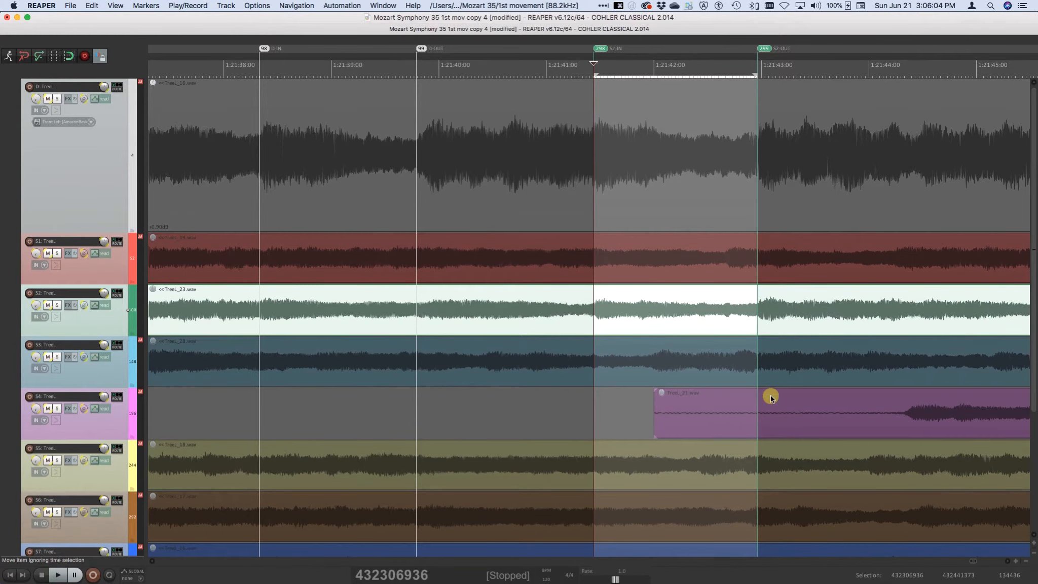
key("d")
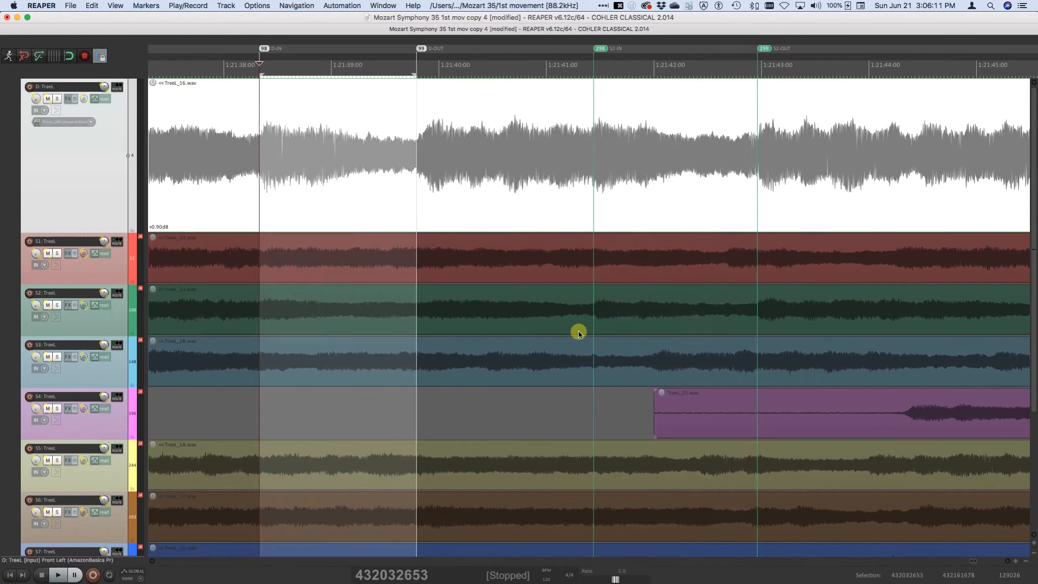
key("t")
Delete S2's source-out marker, clear the time selection and recreate the marker with the IN-OUT equal length S-D command
key("F2")
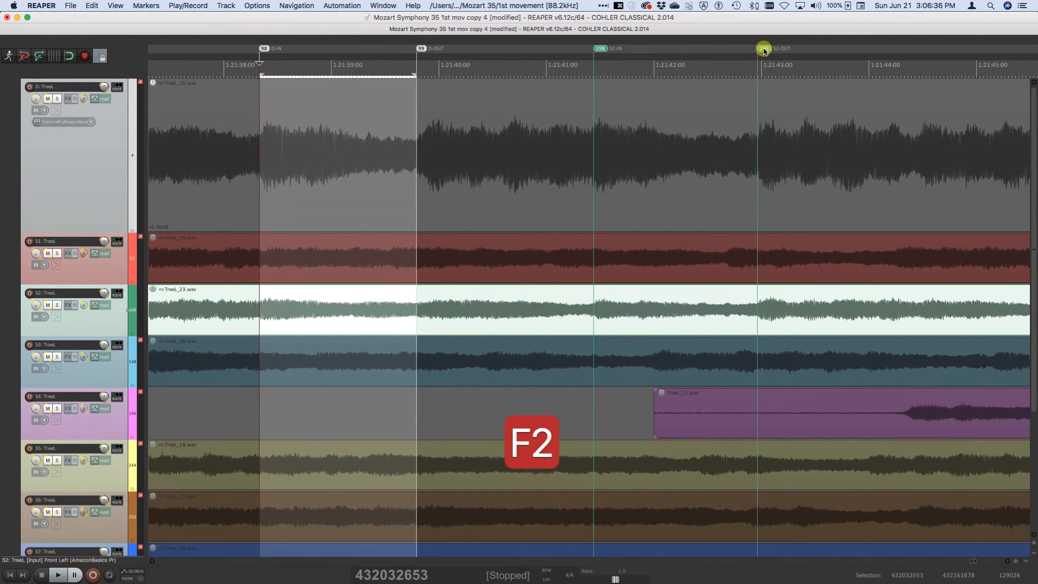
key("super+bracketright")
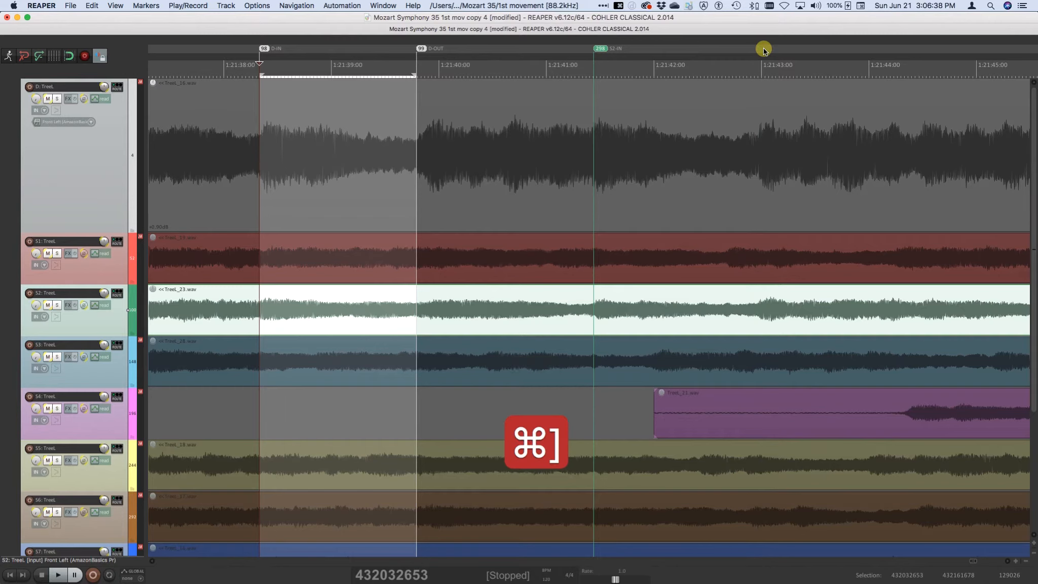
key("Escape")
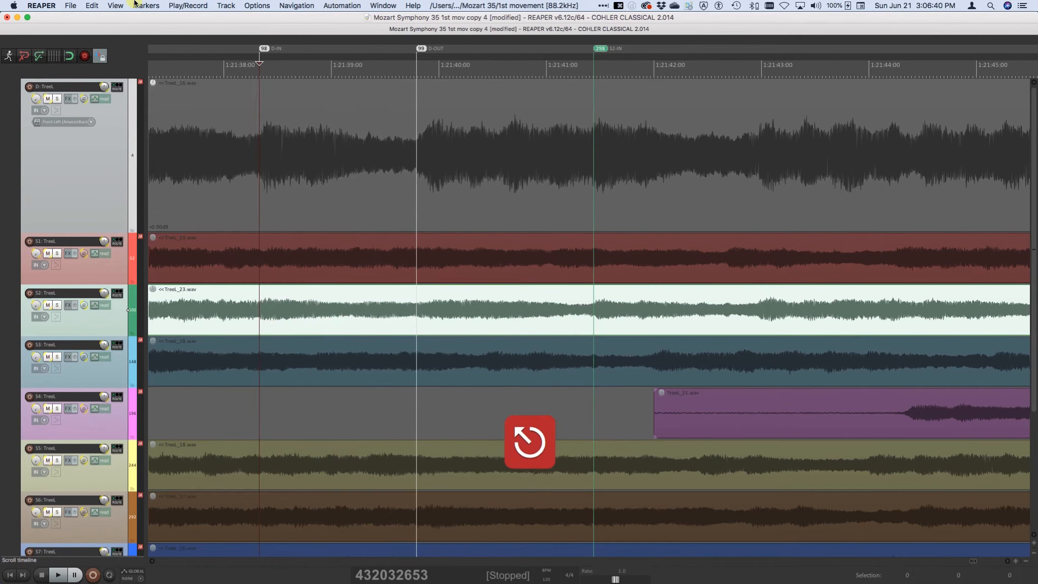
left_click(144, 5)
mouse_move(146, 27)
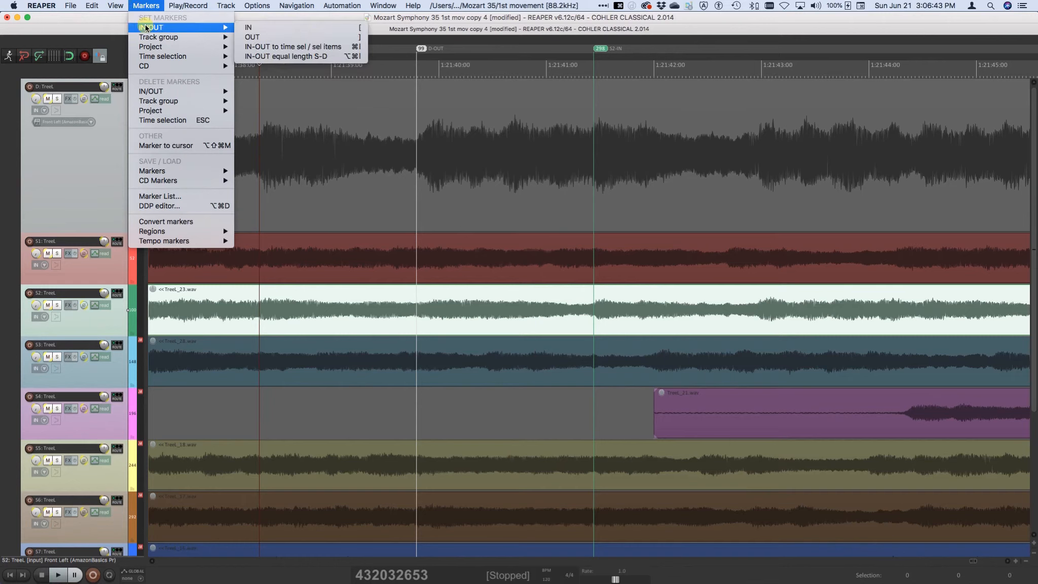
left_click(286, 58)
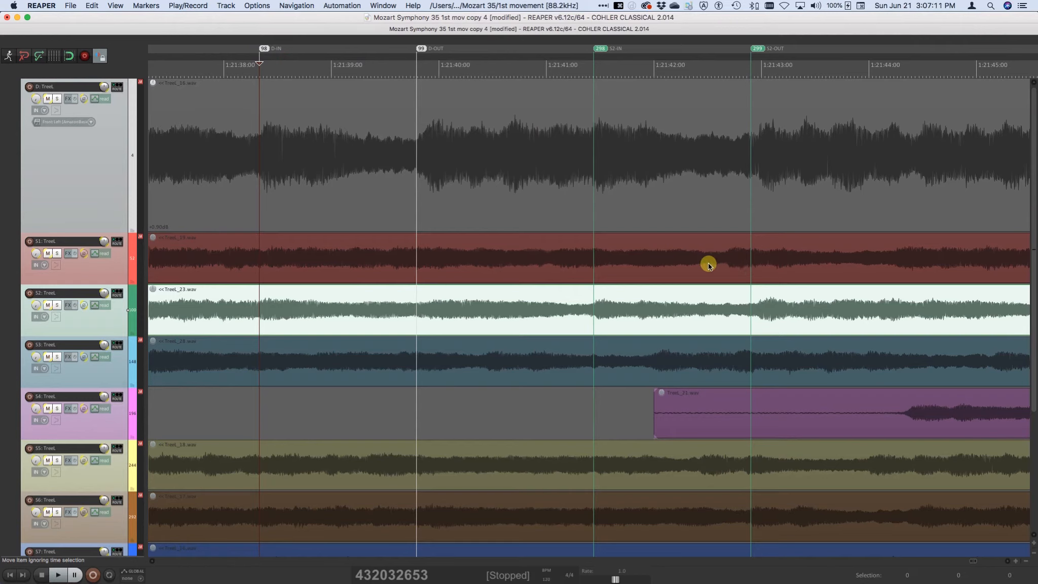
Check that S2's source range matches the destination range by setting the time selection to each pair of markers
key("t")
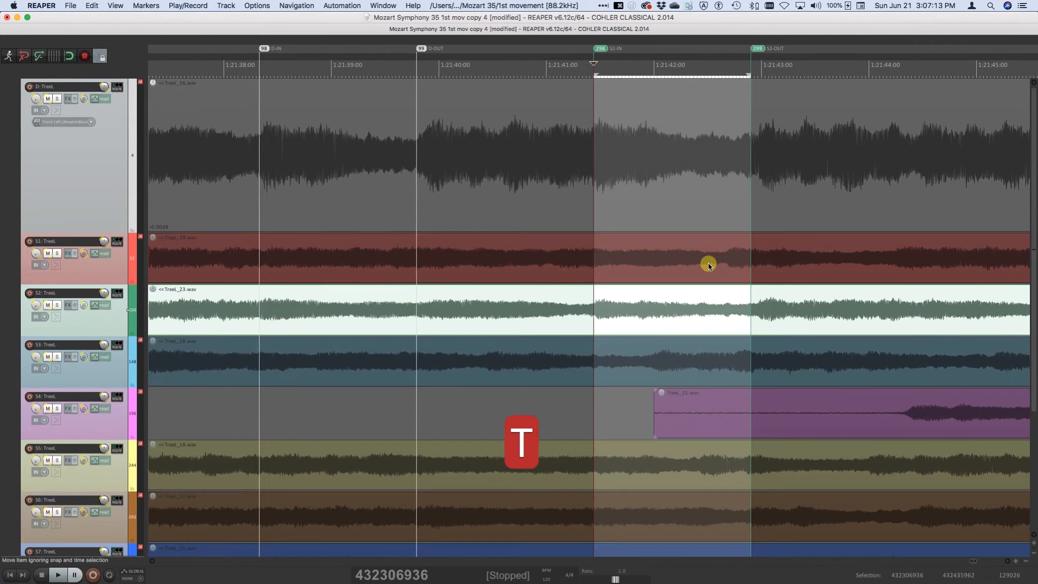
key("d")
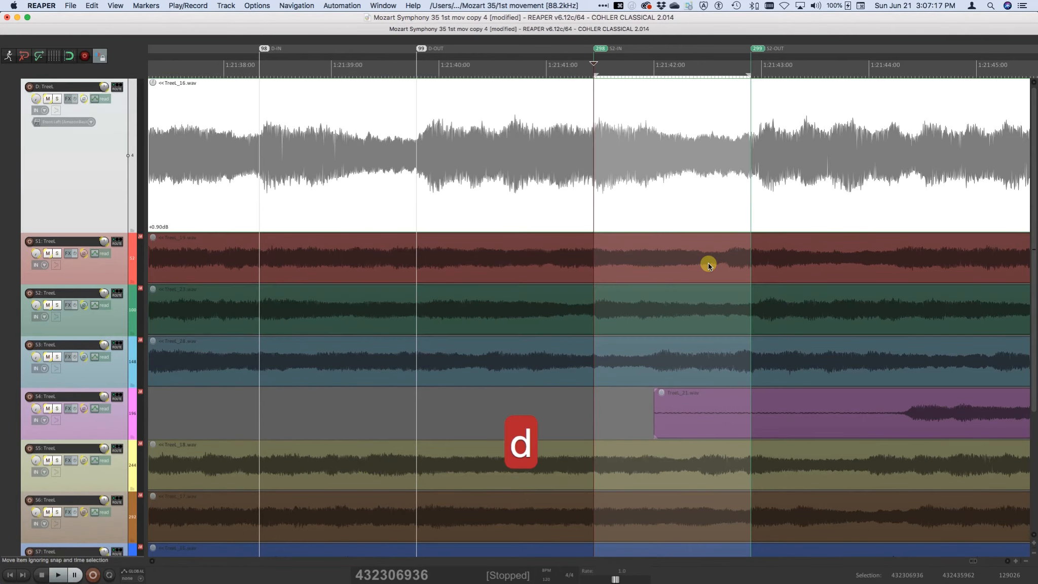
key("t")
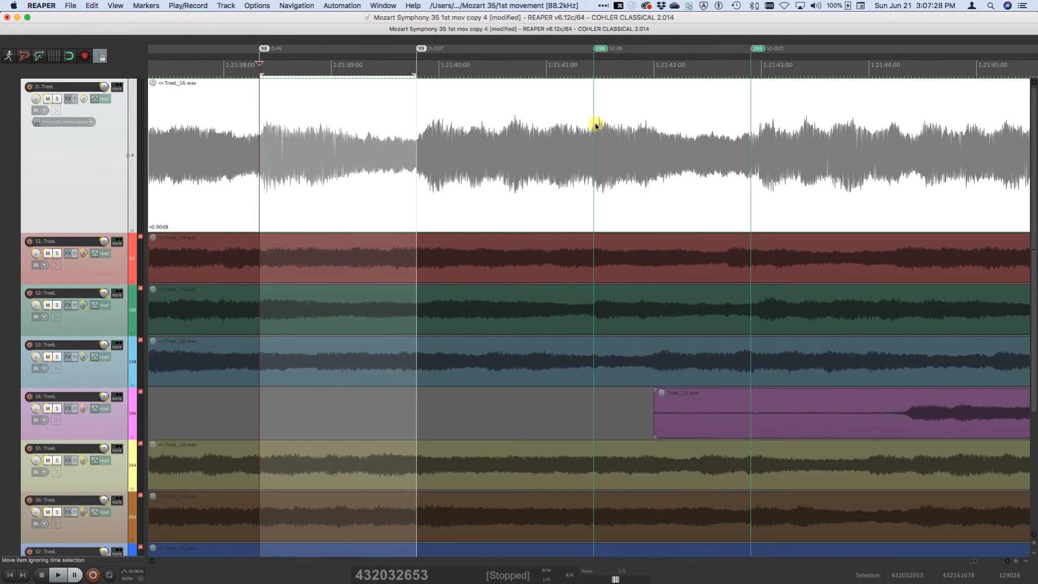
Audition S2's source range and the destination range alternately to compare the two takes
key("super+F8")
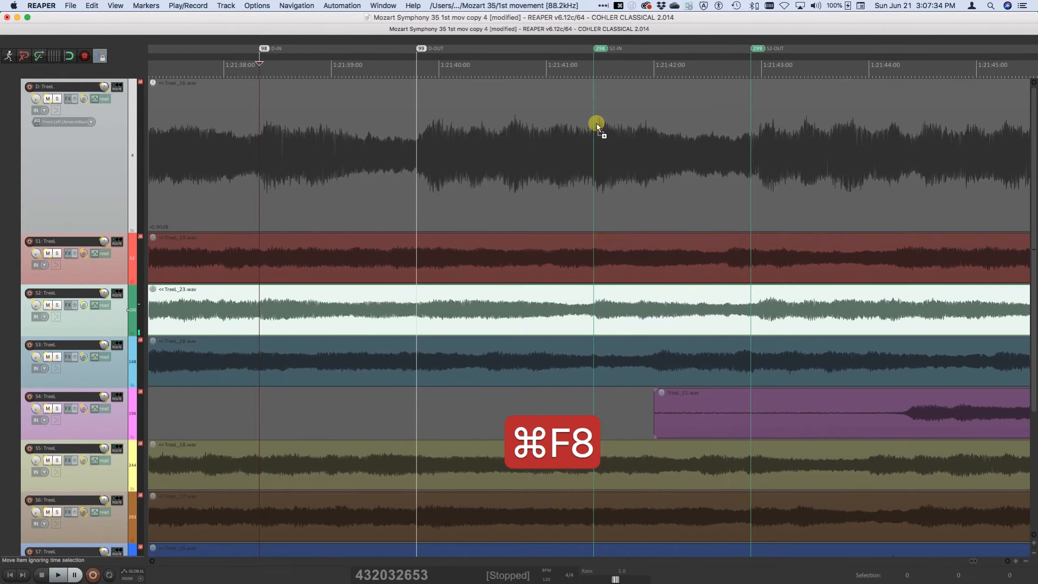
key("F8")
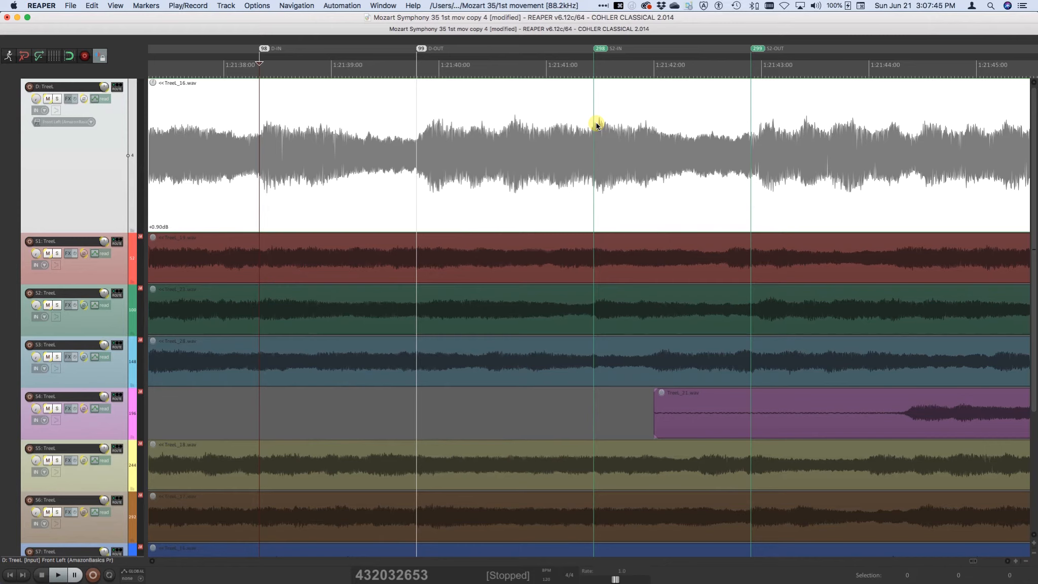
key("F8")
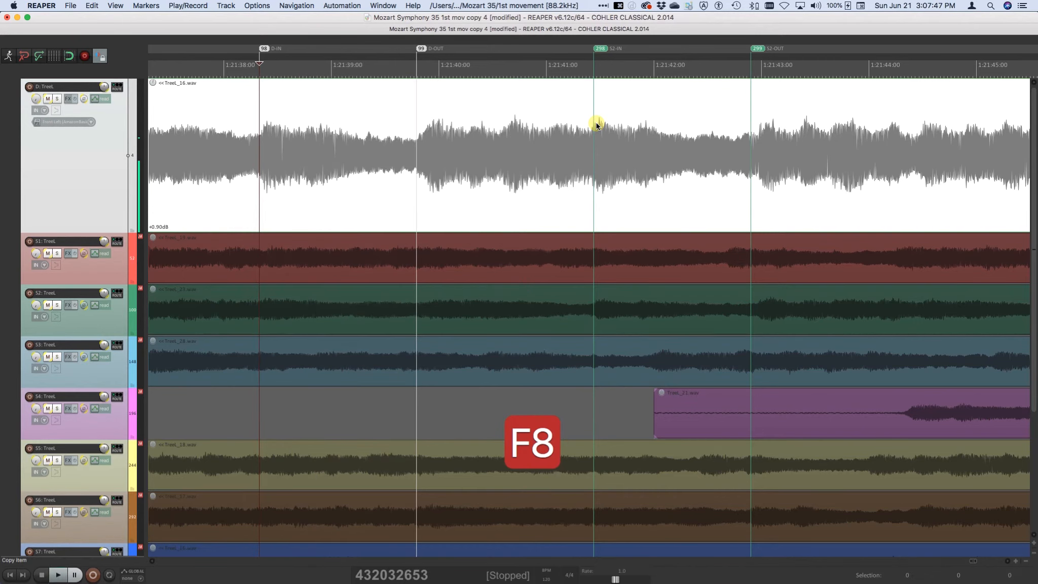
key("super+F8")
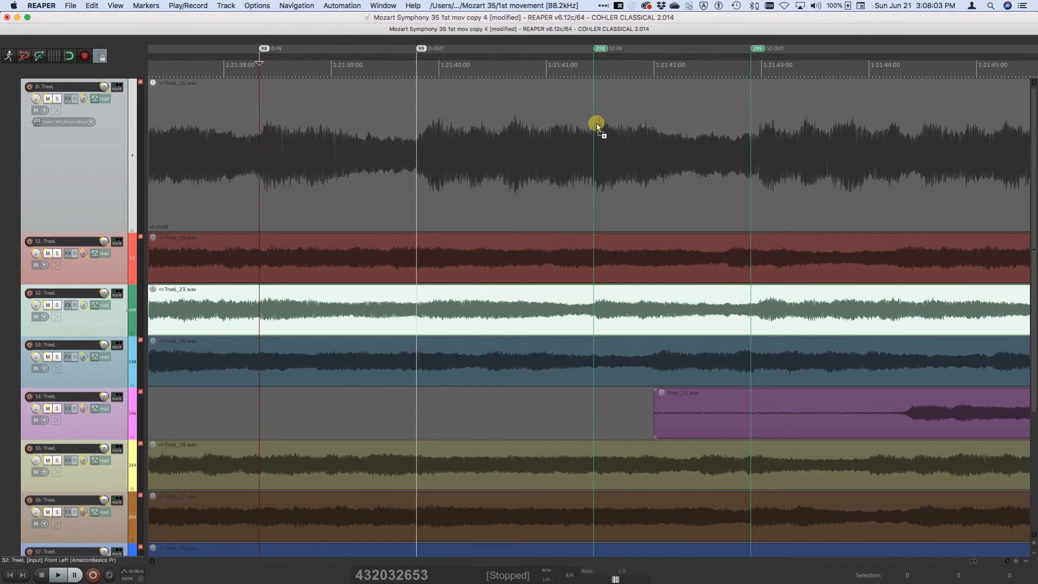
Run the source-destination edit to replace the marked destination range with S2's TreeL_23.wav passage, and time-select that passage
key("alt+super+F1")
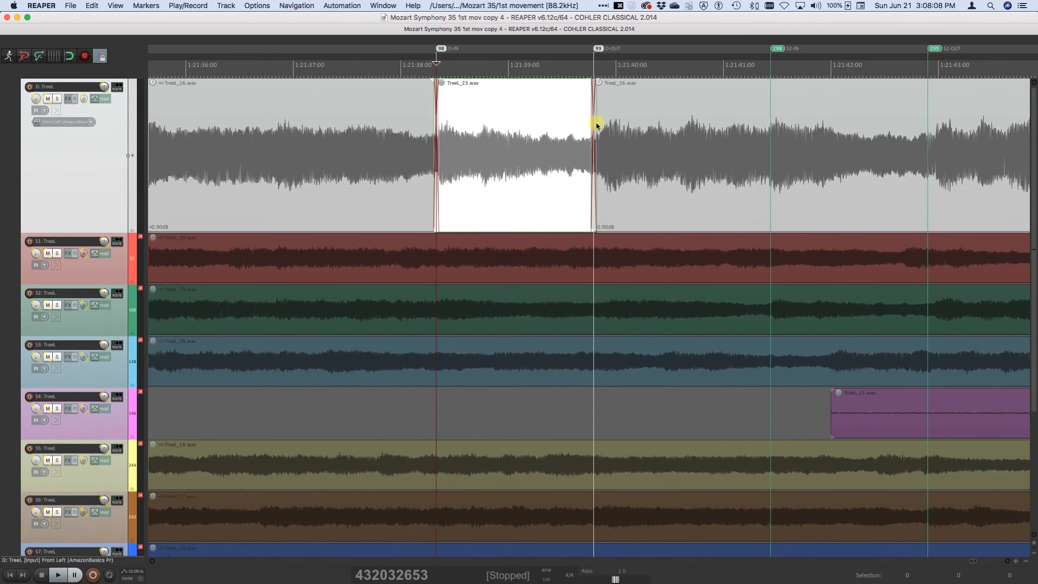
key("t")
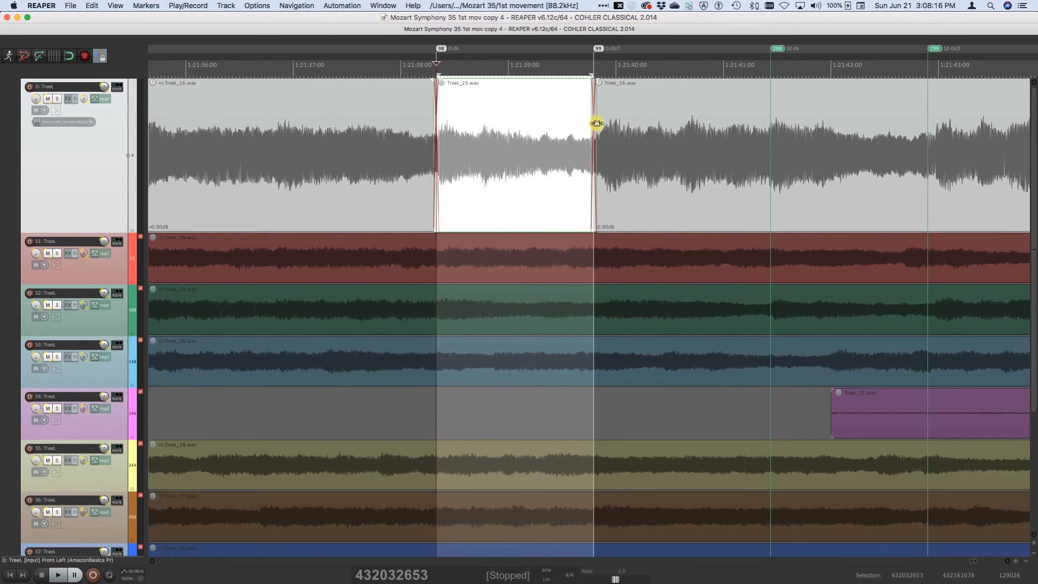
Audition the edited destination track across both crossfades from about 1:21:37, clearing the time selection between passes
left_click(346, 124)
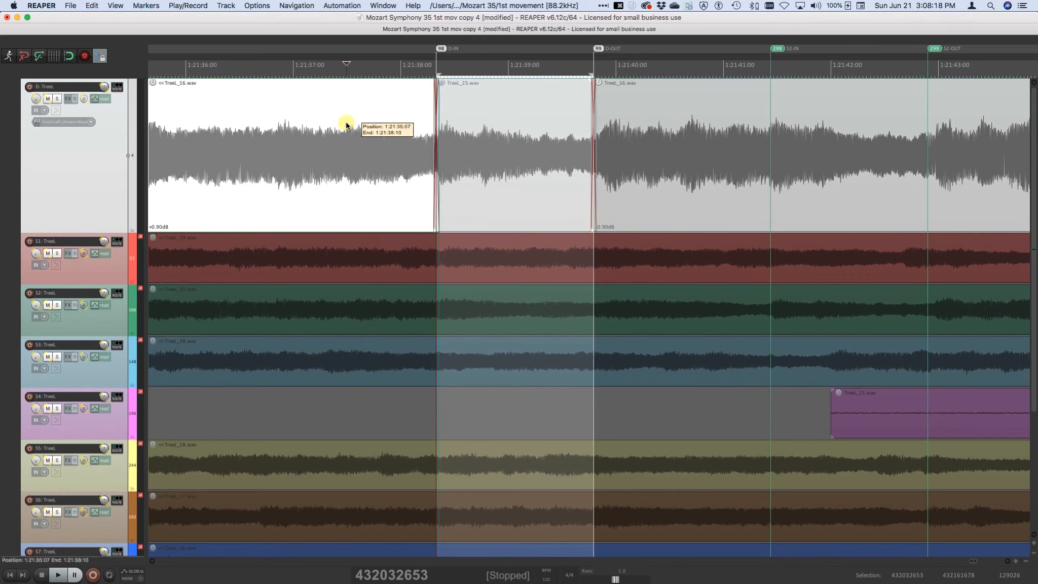
key("space")
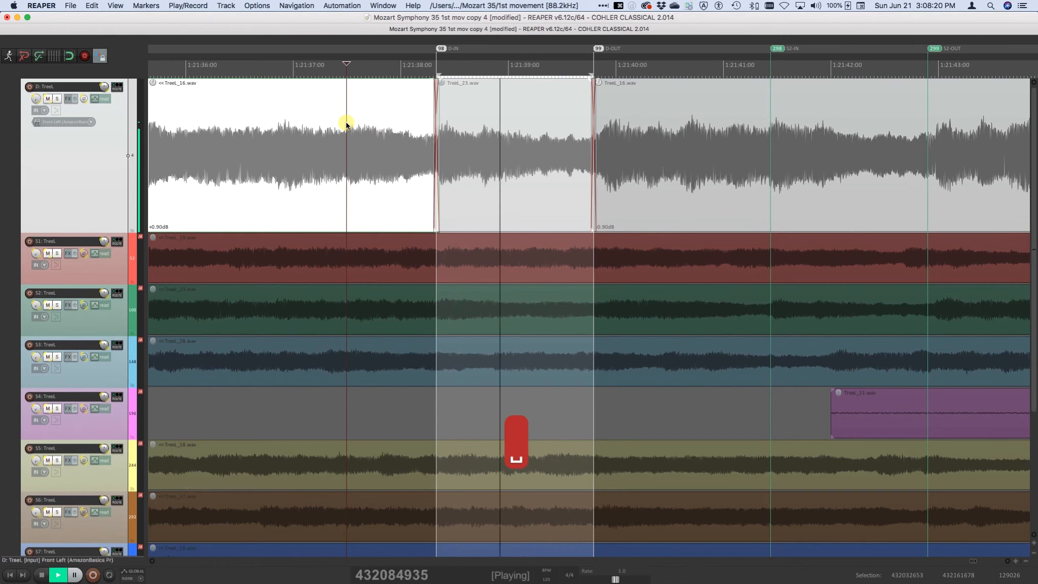
key("space")
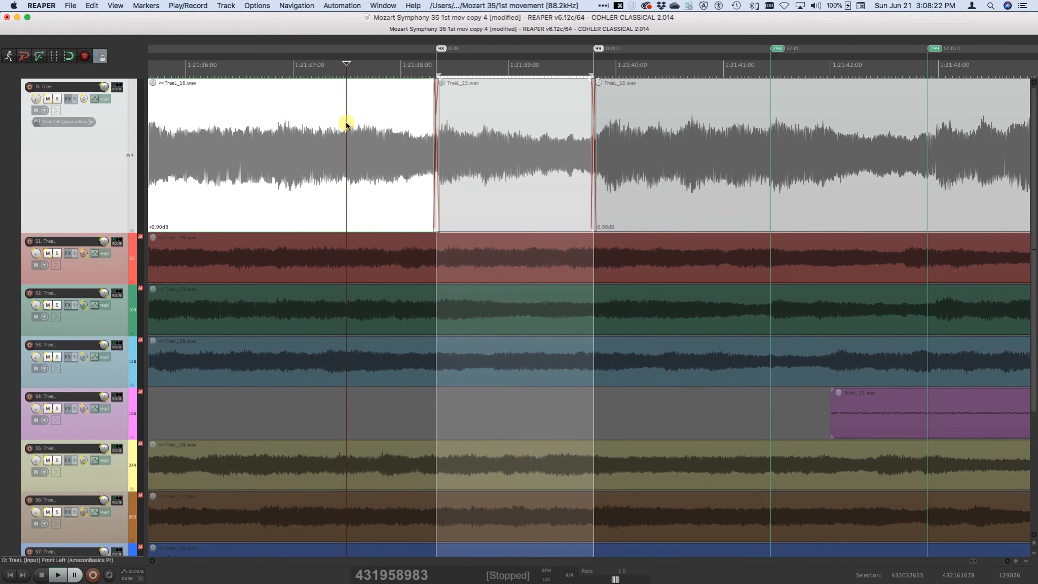
key("Escape")
left_click(301, 117)
key("space")
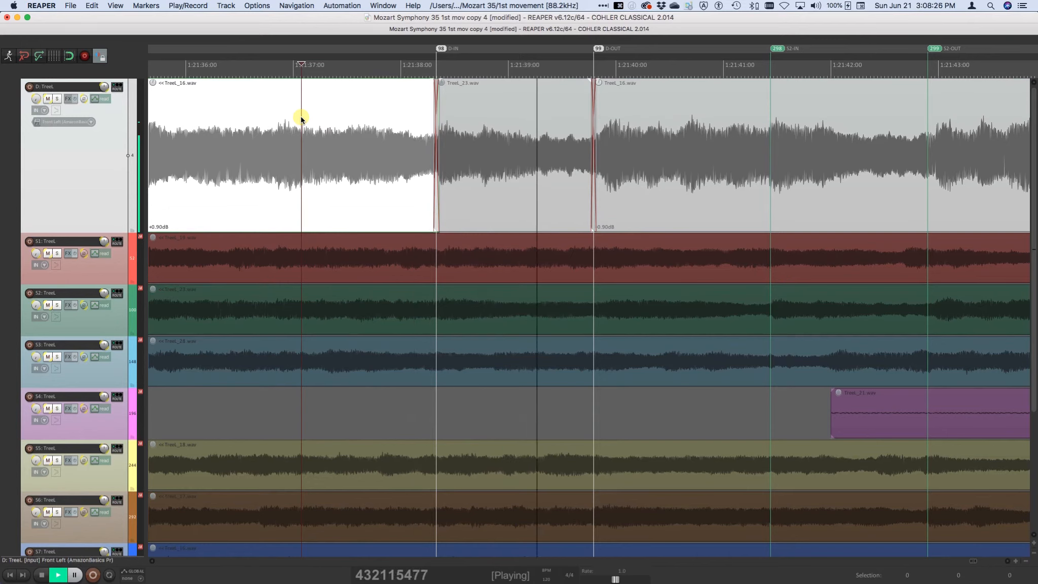
key("space")
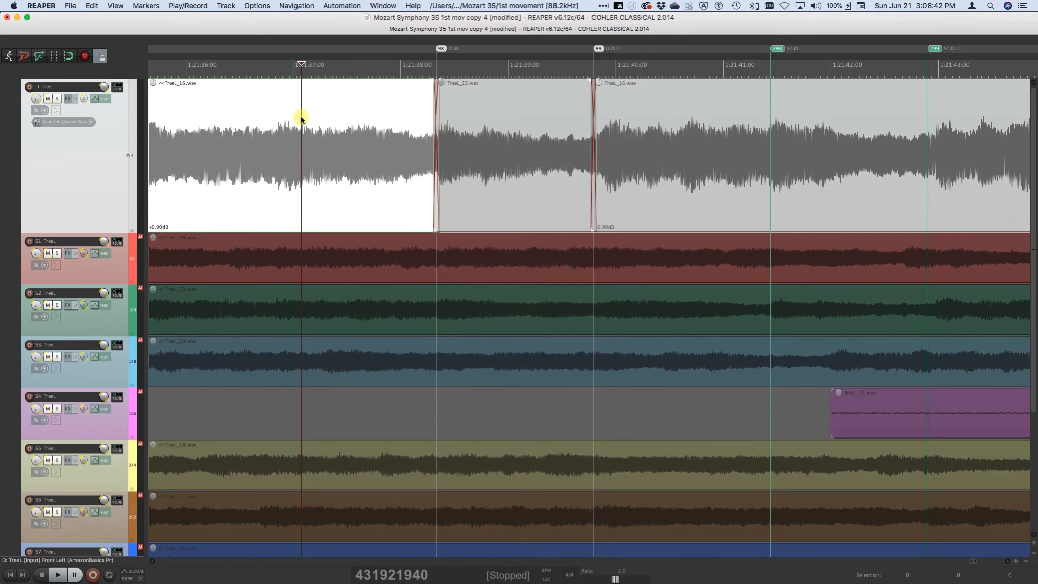
Undo the source-destination edit through the undo history, and delete the destination-in marker
scroll(301, 118, "down", 3)
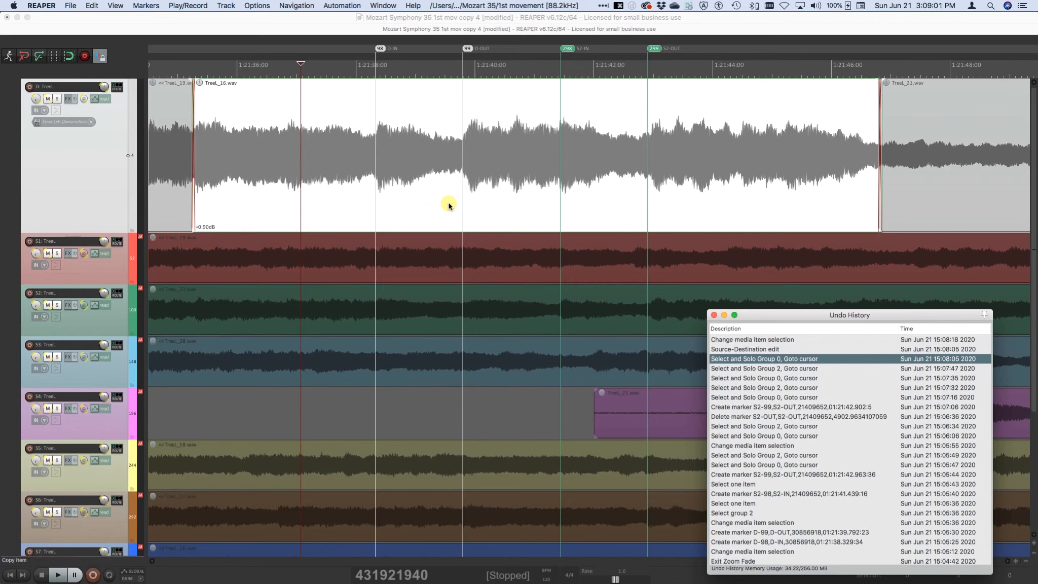
key("super+bracketleft")
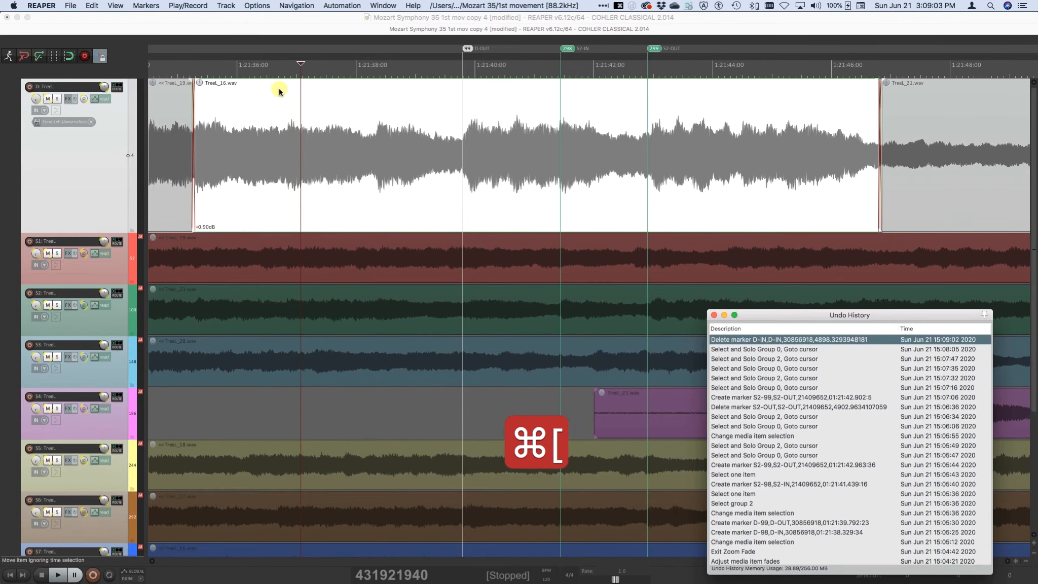
Recreate the missing destination-in marker by making the source and destination IN-OUT ranges equal in length
left_click(144, 6)
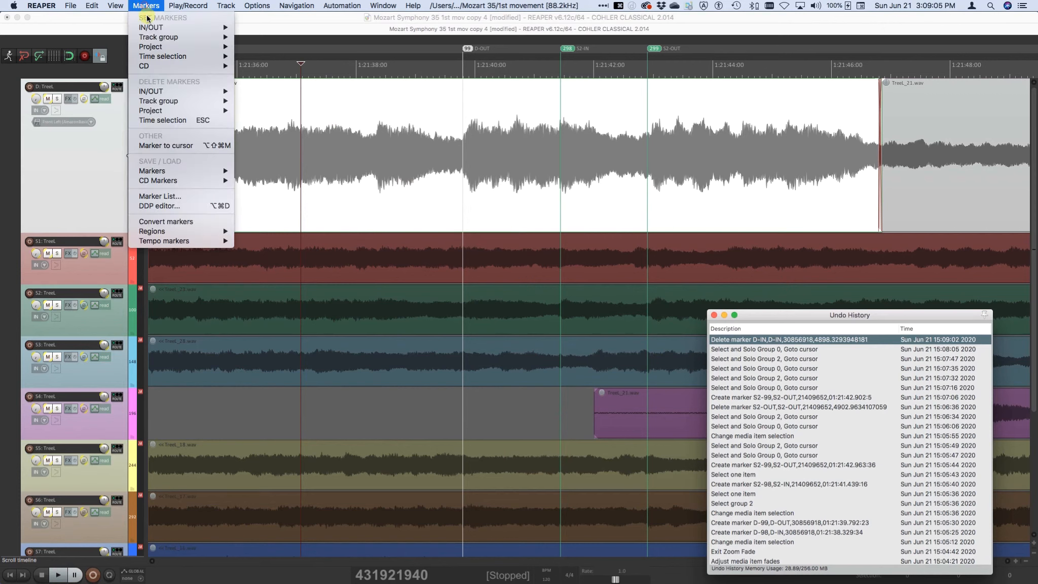
mouse_move(192, 27)
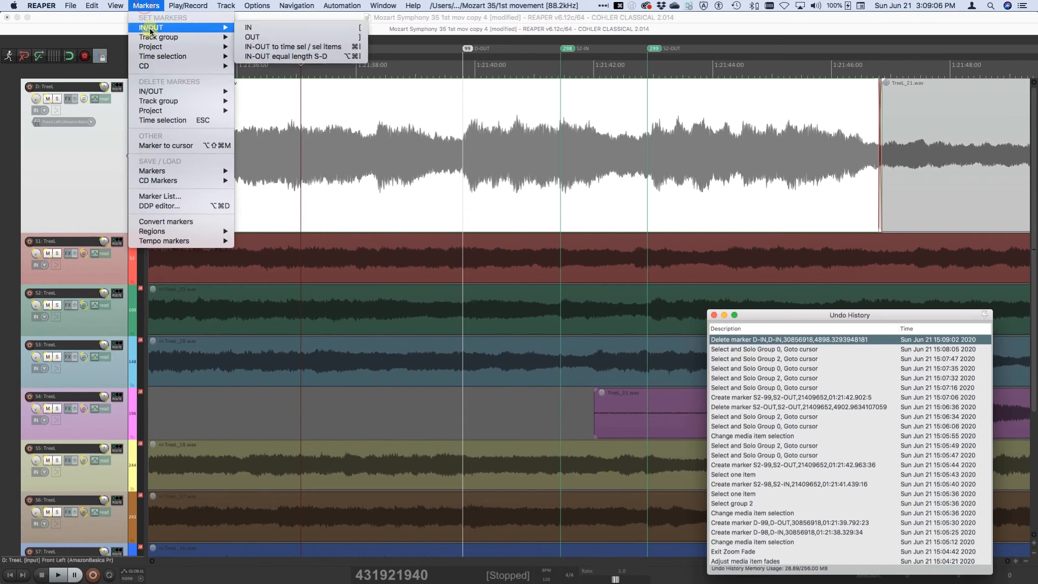
left_click(274, 57)
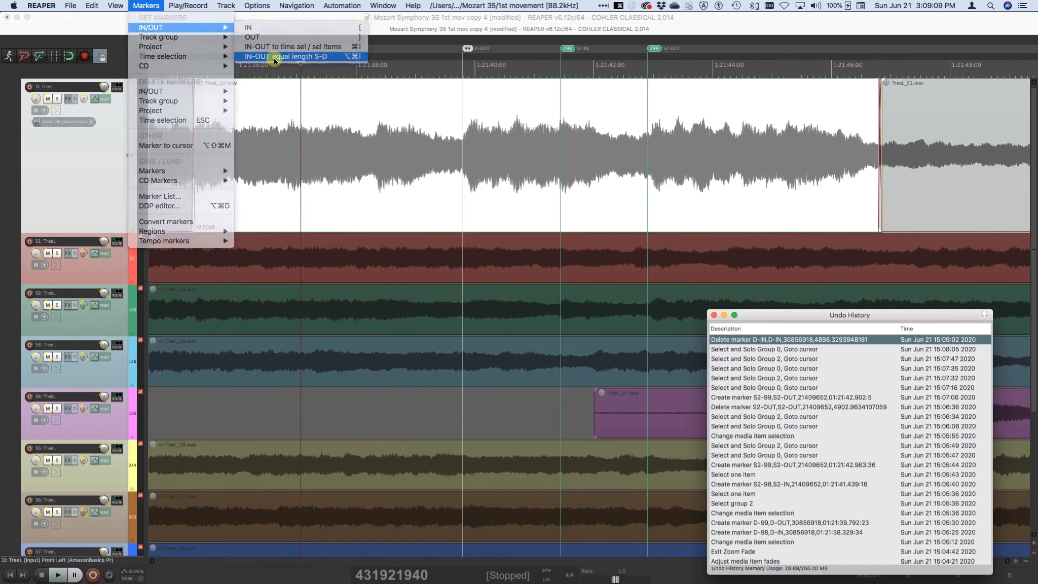
left_click(274, 61)
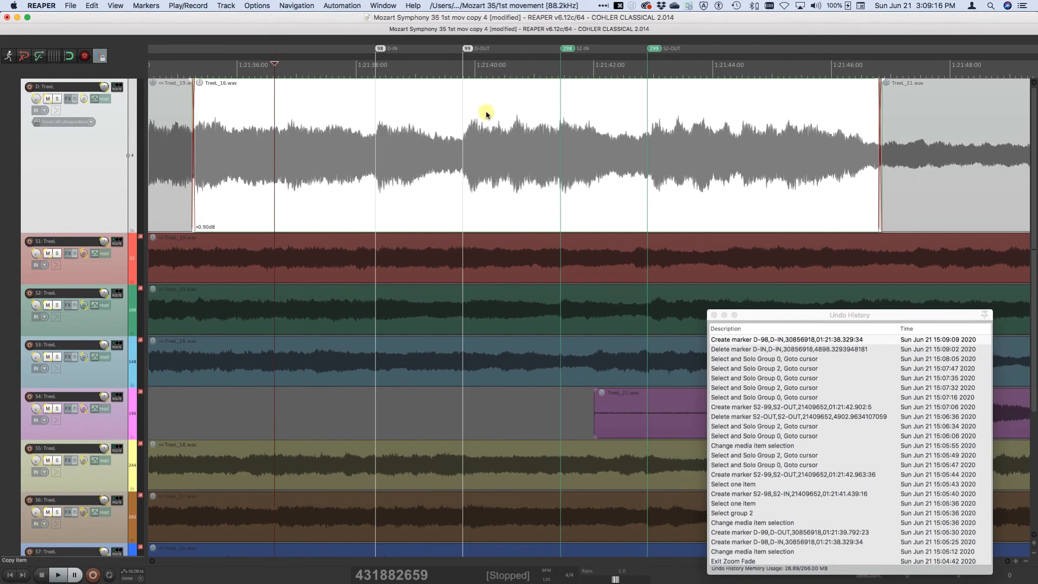
Delete the destination-out marker and recreate it with the equal-length source-destination IN-OUT command
key("super+bracketright")
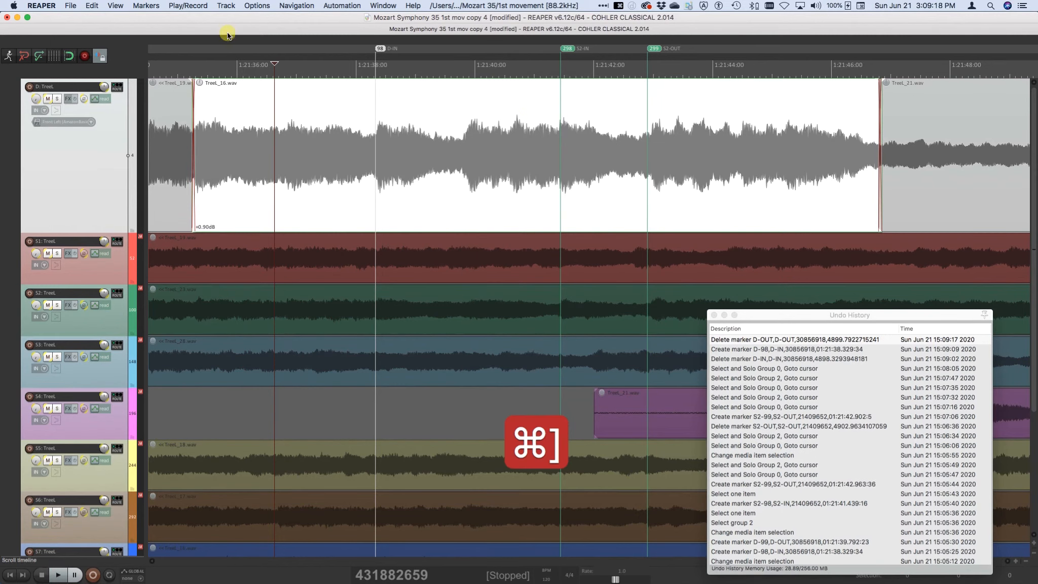
left_click(143, 5)
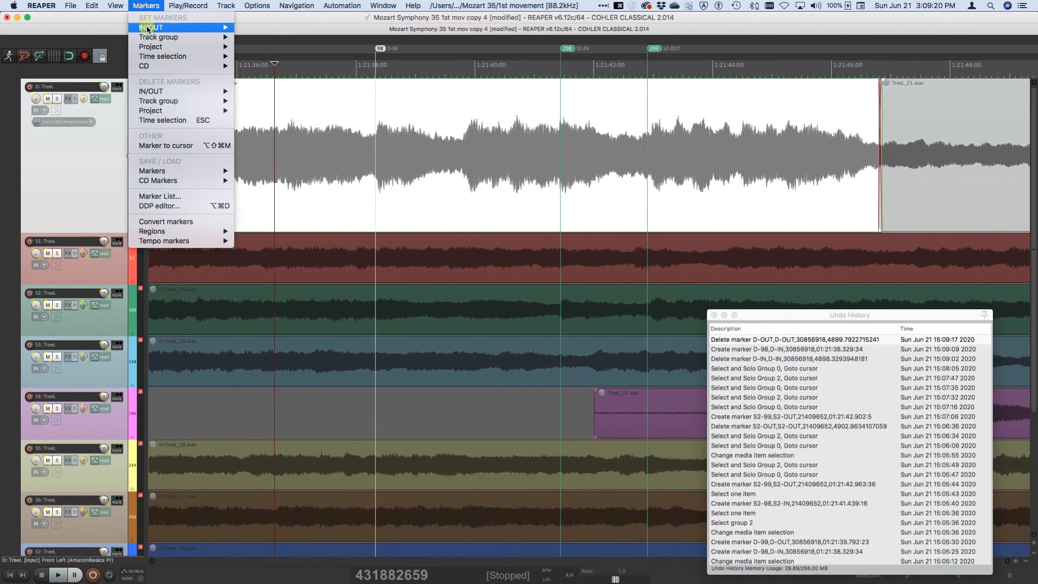
mouse_move(151, 30)
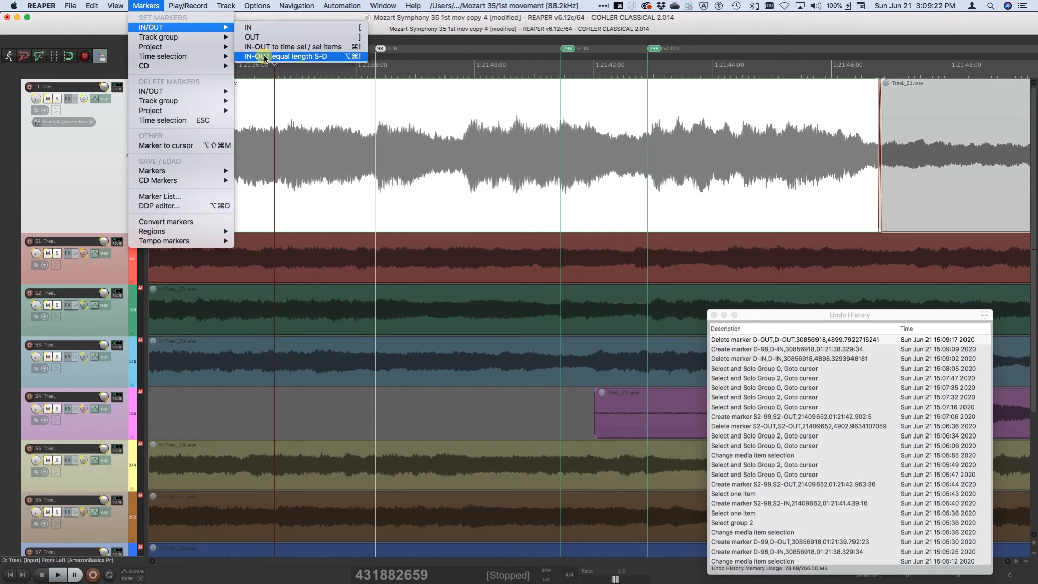
left_click(265, 56)
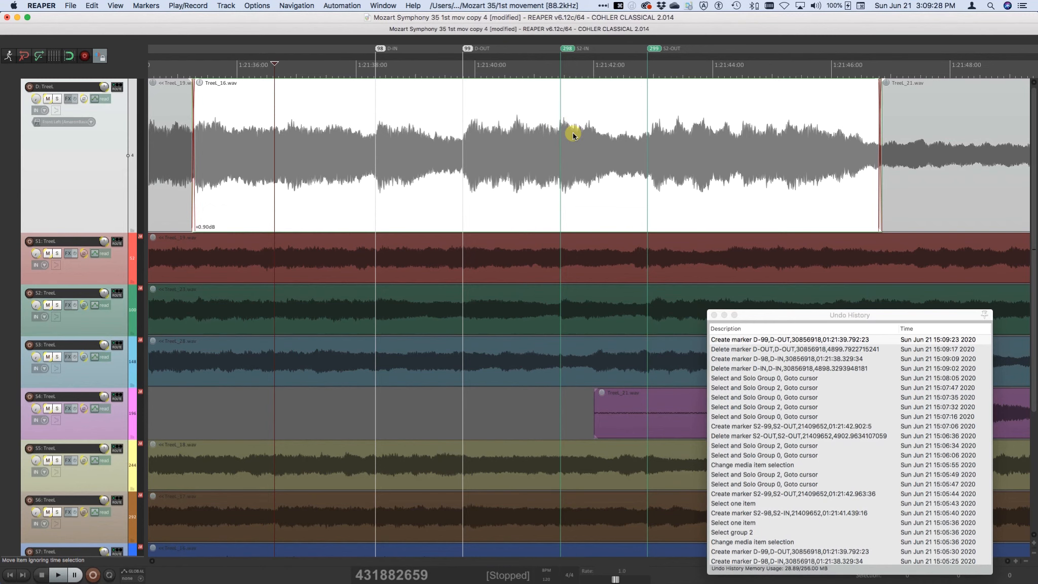
Select the S2 source group, delete its source-in marker, and recreate it with the equal-length IN-OUT command
key("F2")
key("super+bracketleft")
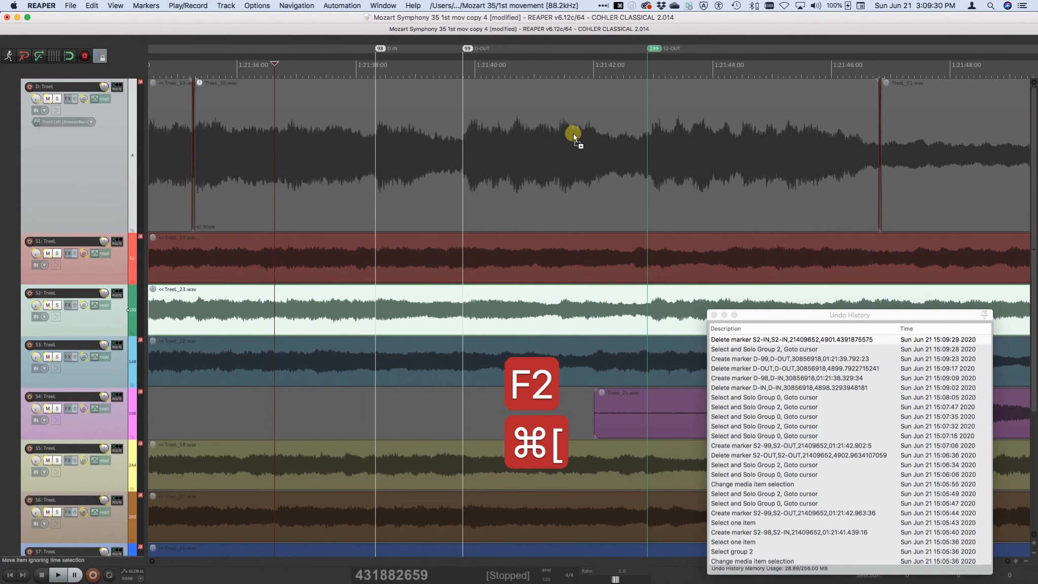
left_click(146, 6)
mouse_move(150, 28)
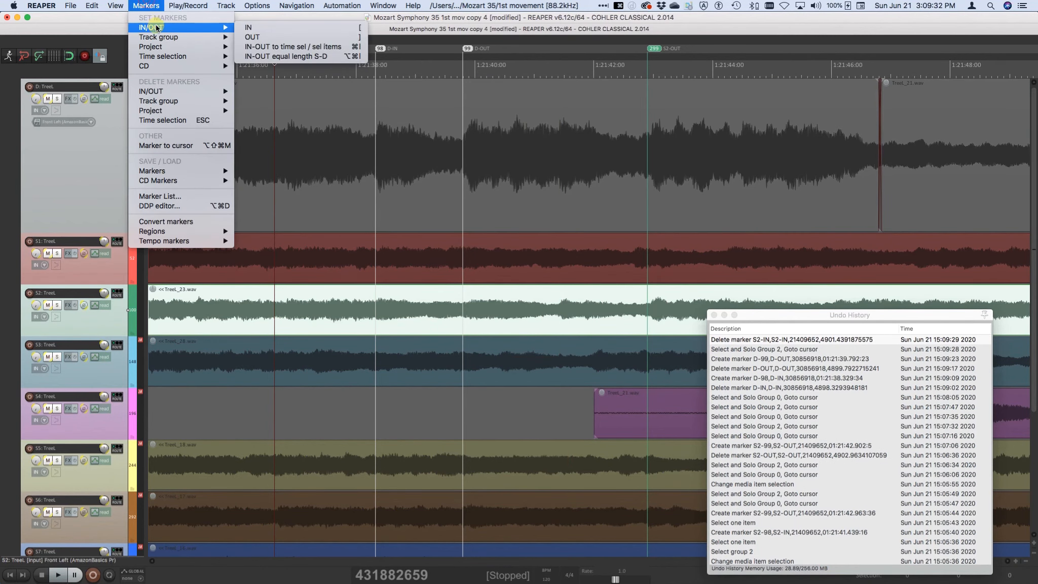
left_click(316, 56)
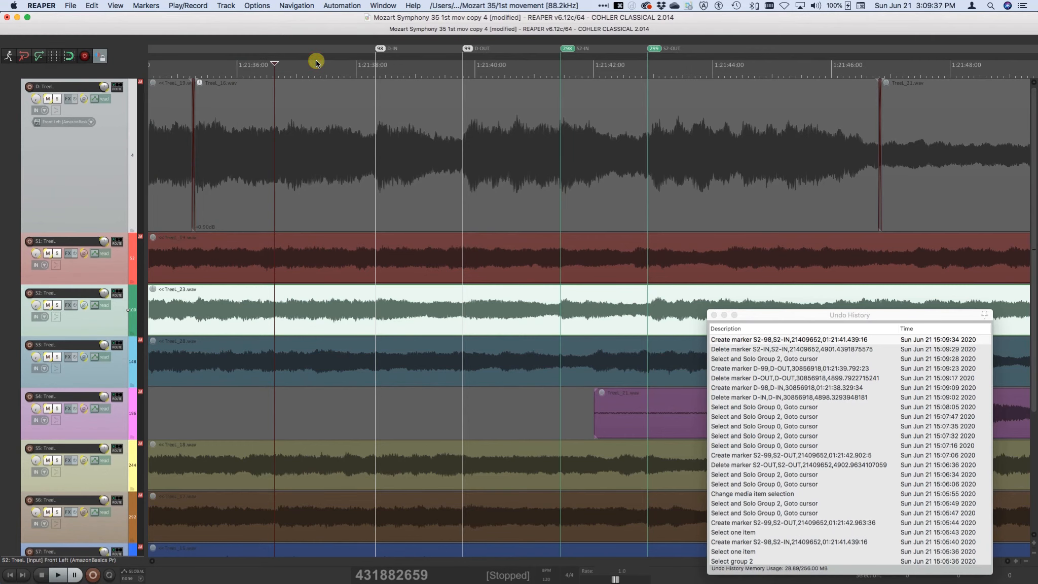
Delete S2's source-out marker, recreate it from the destination range's length, and close the undo history
key("super+bracketright")
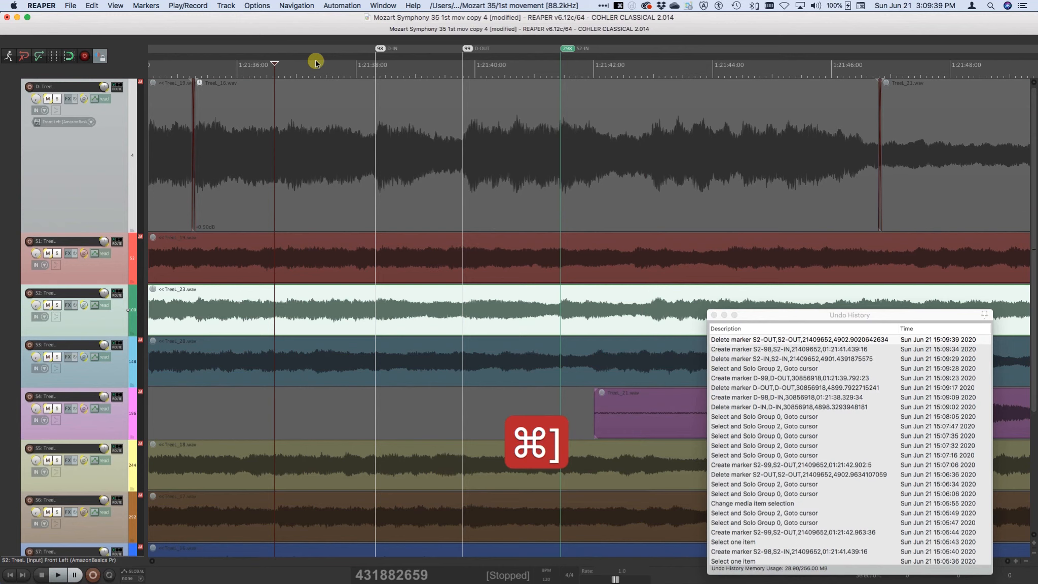
left_click(152, 6)
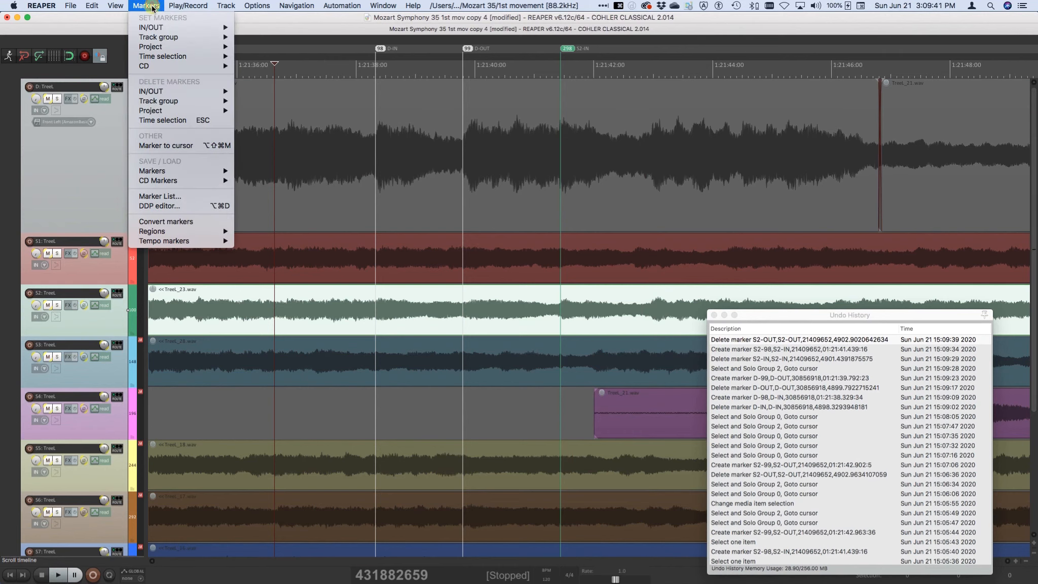
mouse_move(150, 27)
left_click(285, 59)
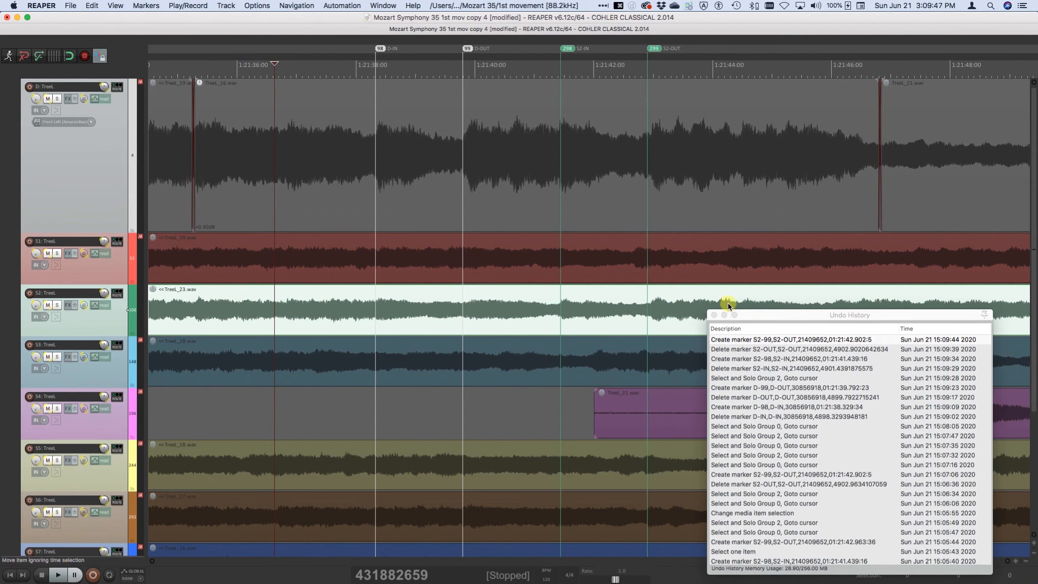
left_click(714, 315)
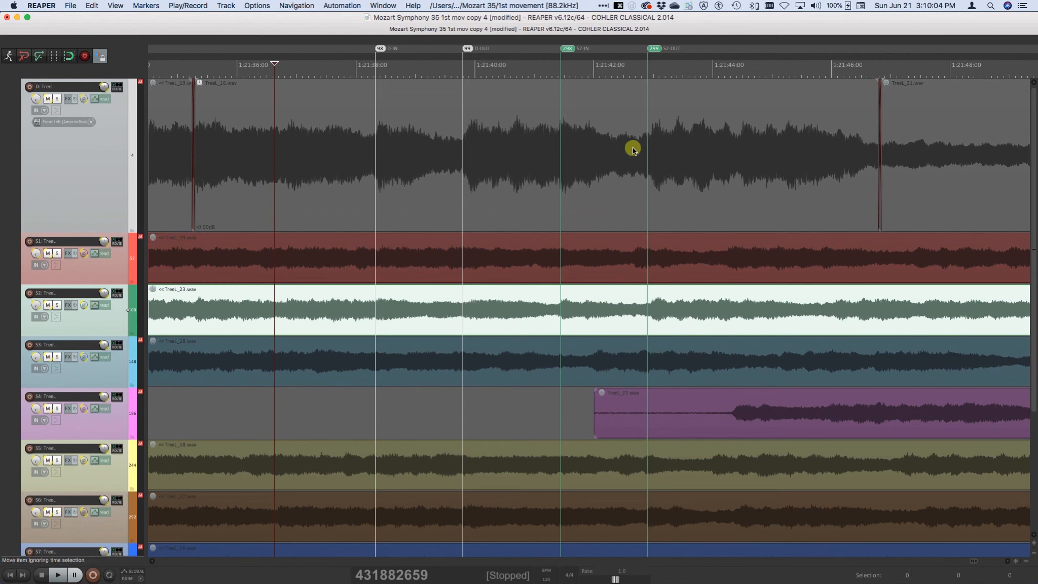
Set the time selection to S2's IN-OUT range, and do the same for the destination track's IN-OUT range
left_click(148, 6)
mouse_move(167, 56)
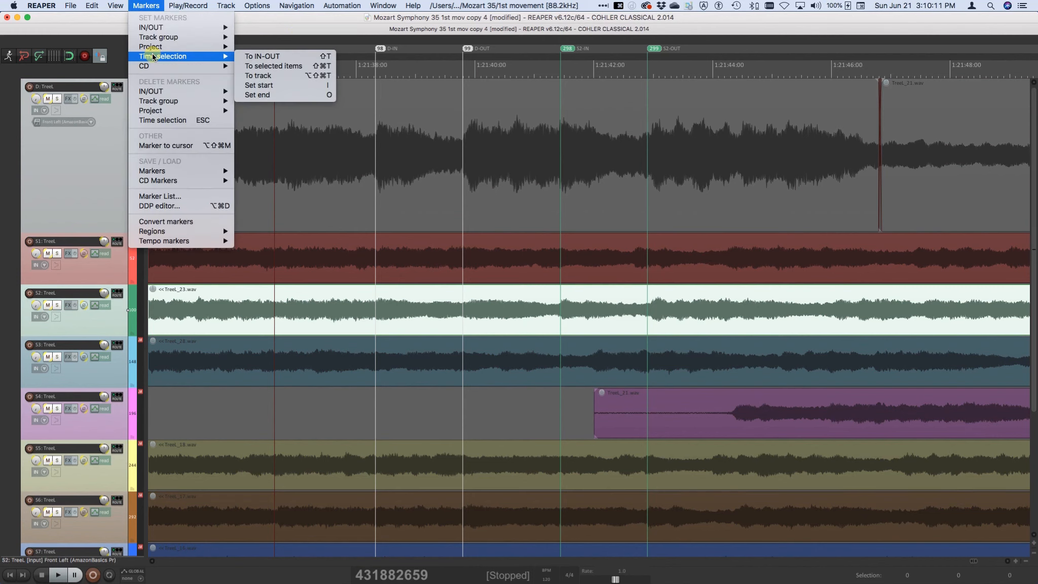
left_click(258, 57)
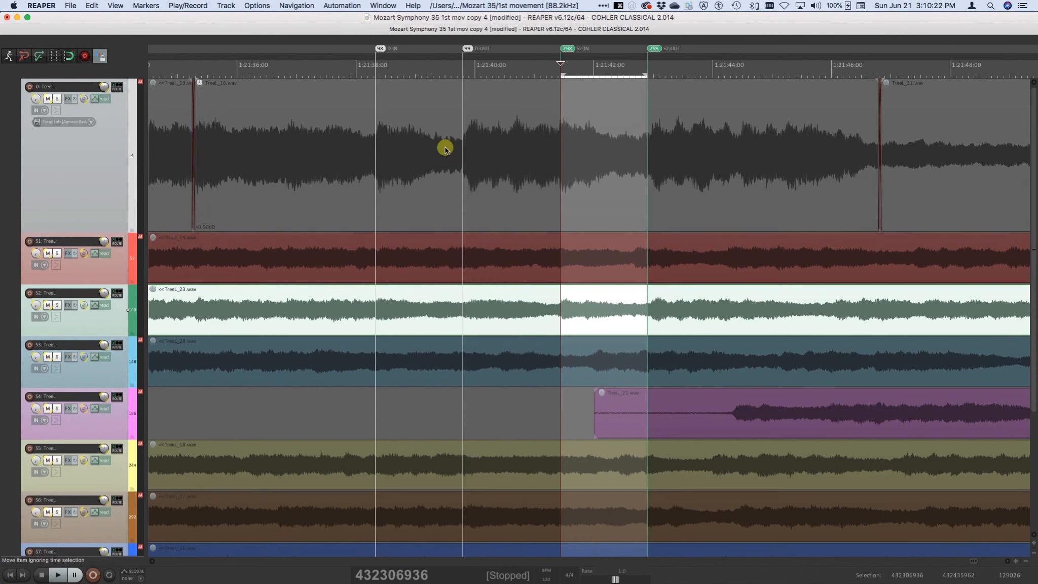
key("d")
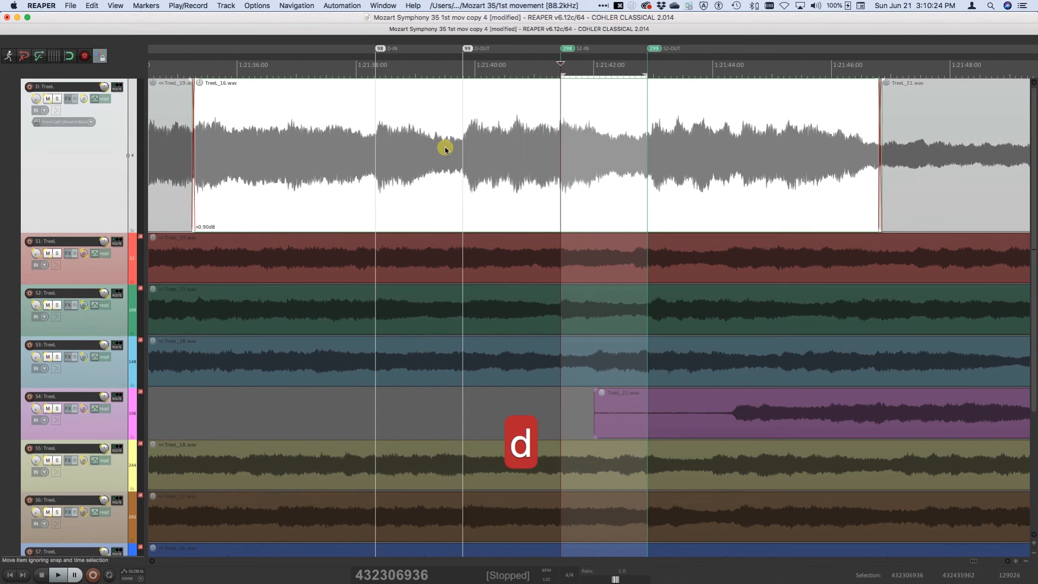
key("shift+t")
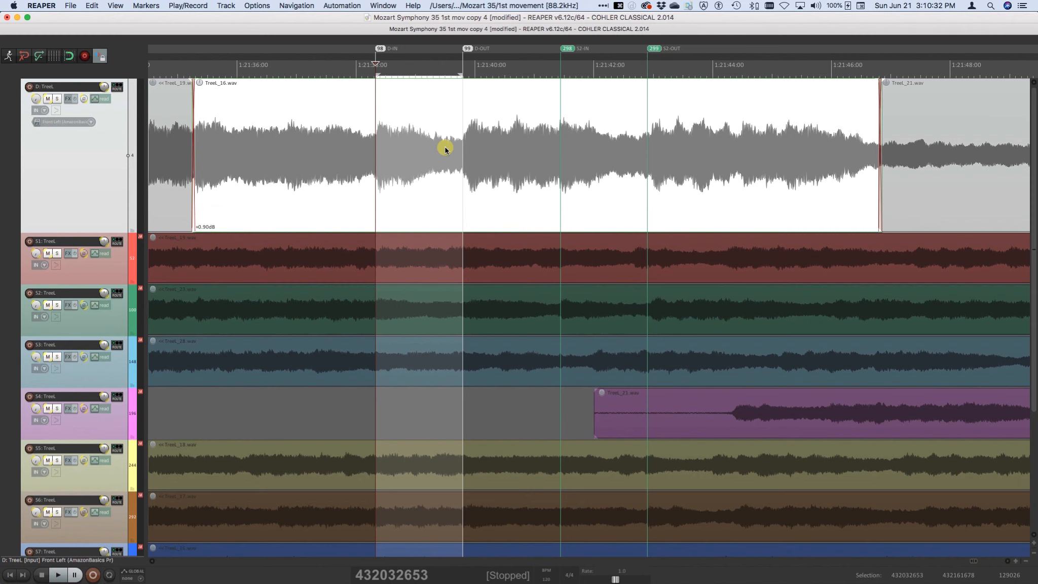
left_click(147, 5)
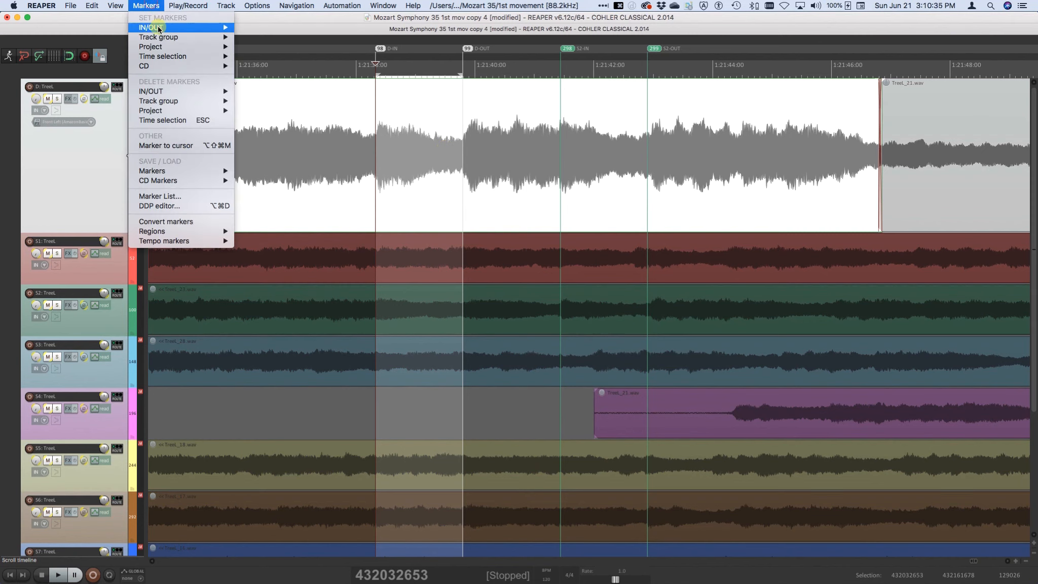
mouse_move(159, 28)
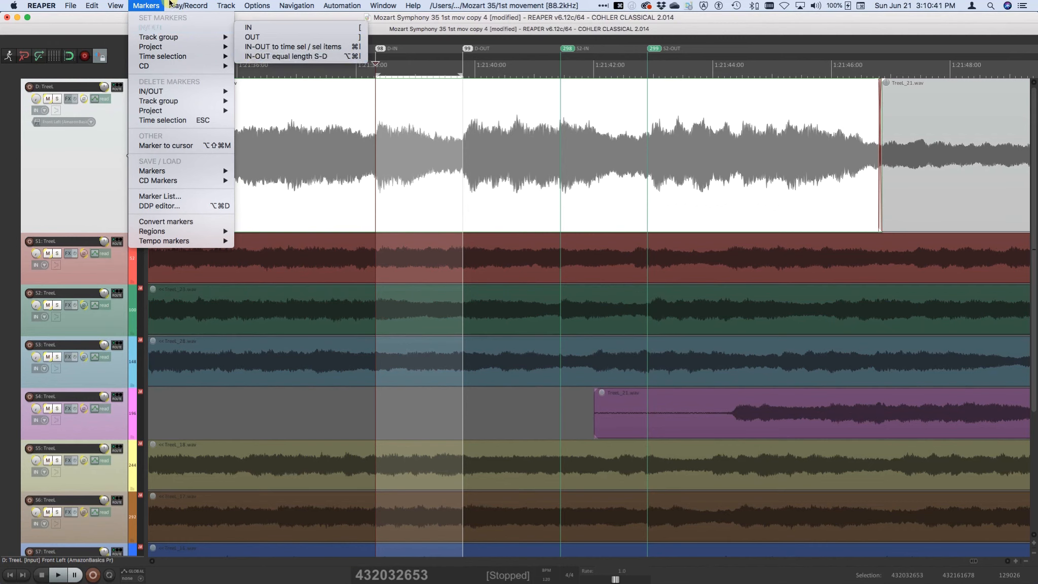
left_click(153, 4)
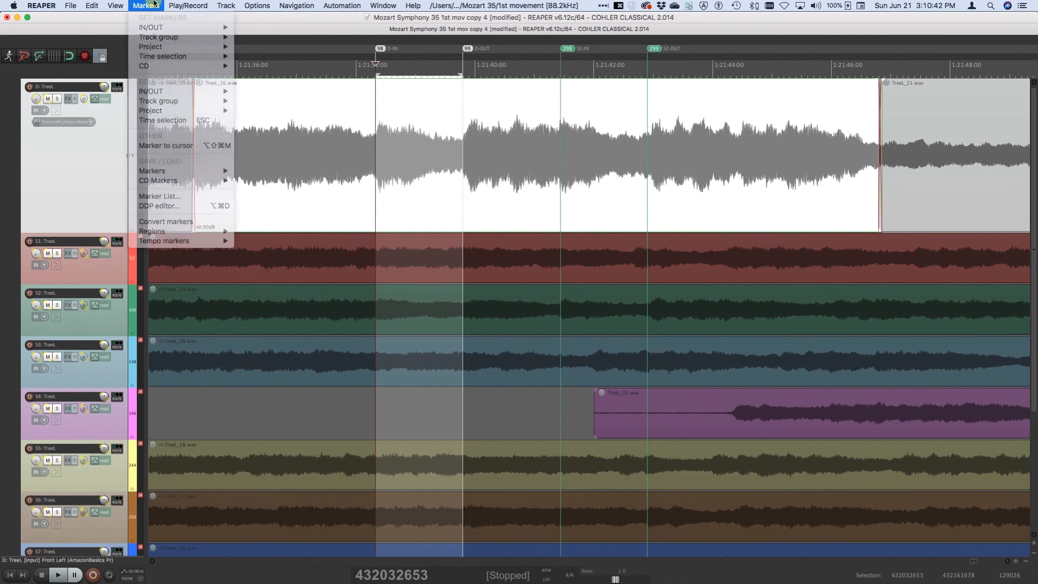
left_click(90, 6)
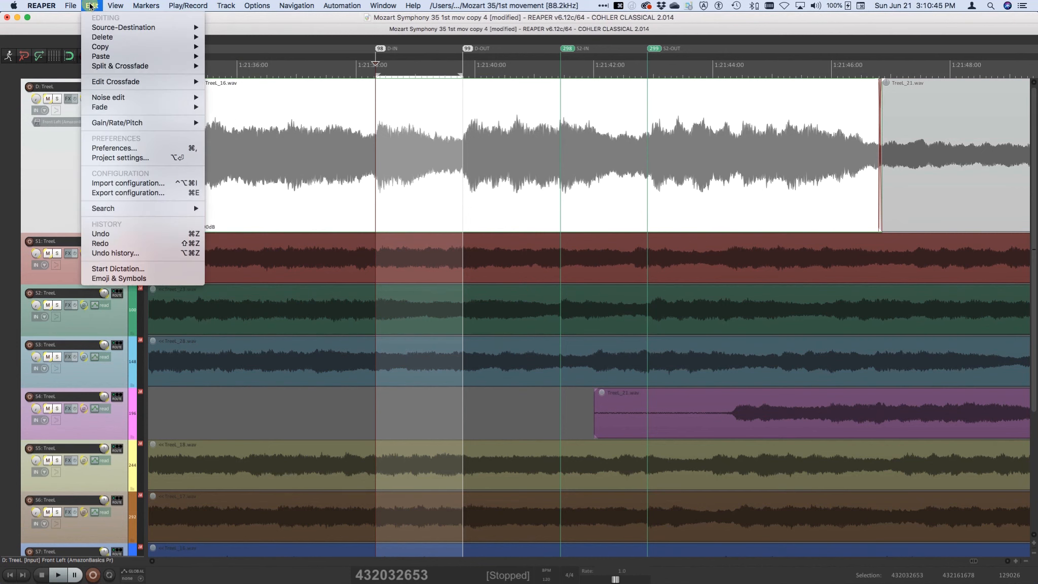
mouse_move(96, 29)
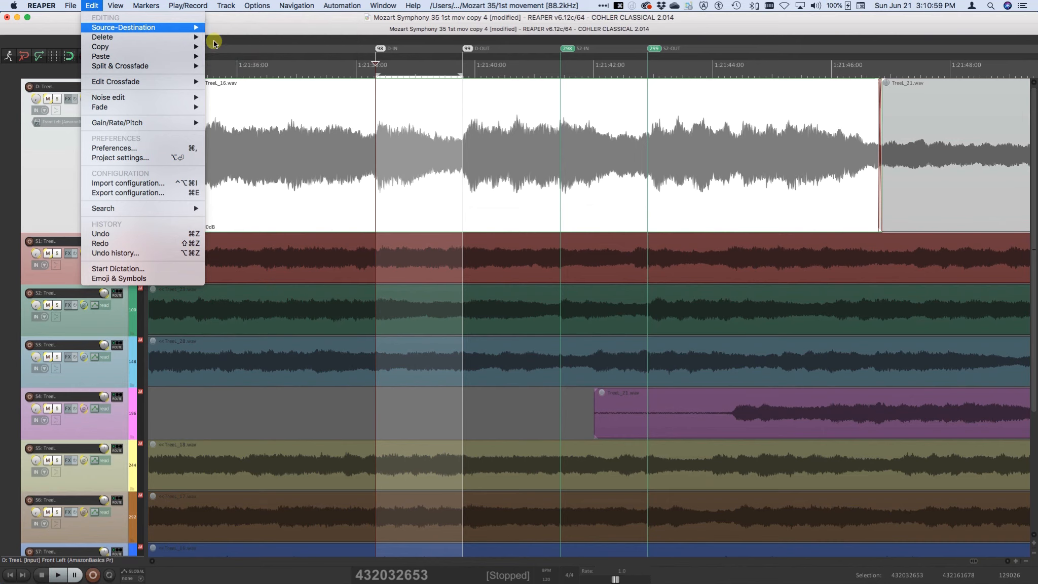
left_click(90, 5)
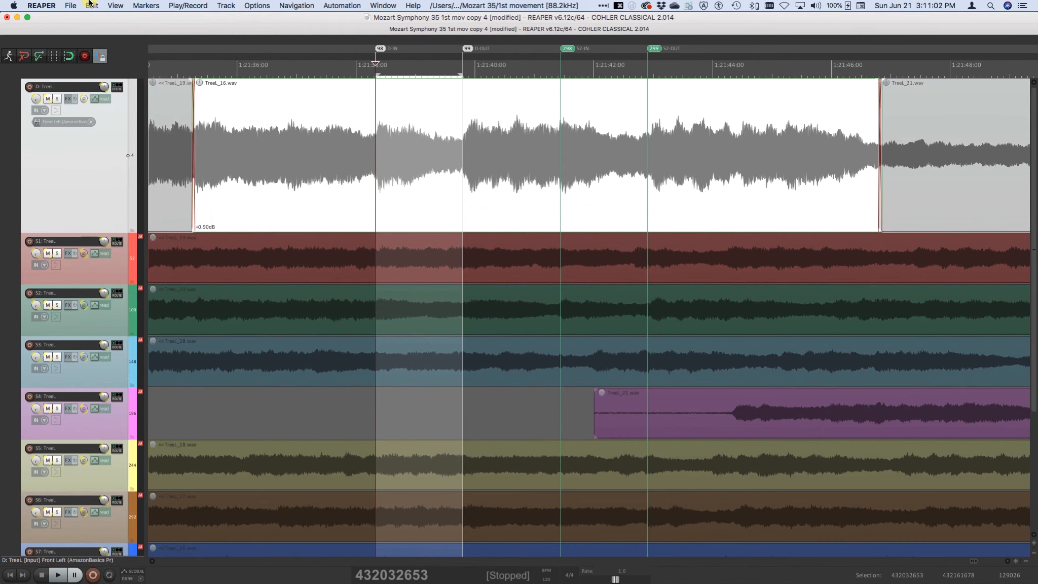